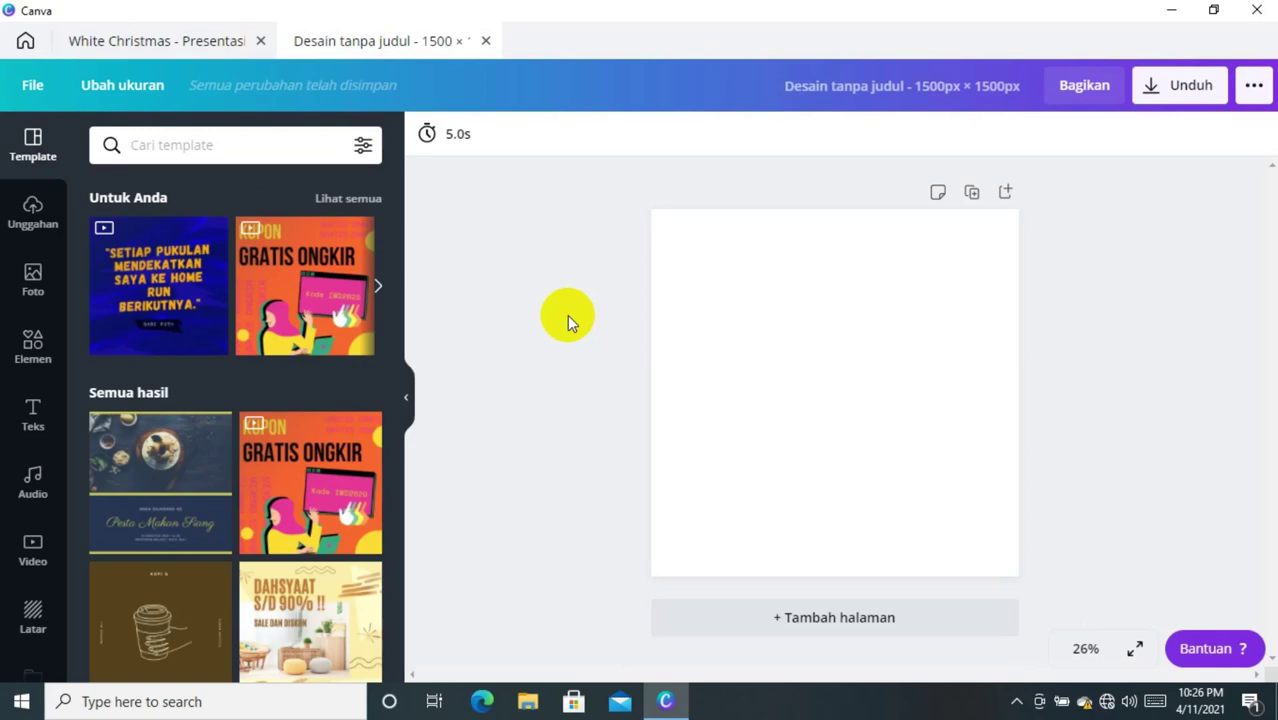
- Create a new blank custom-size design of 1500 × 1500 px
left_click(27, 343)
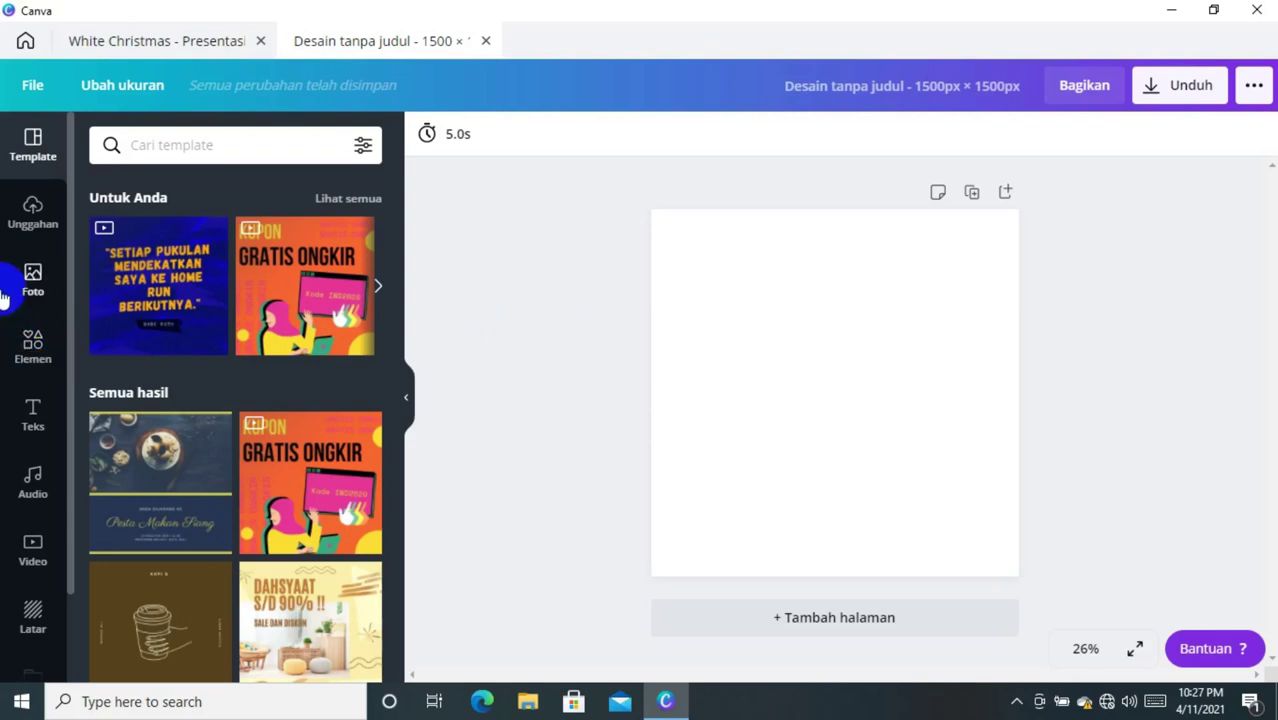
- Fill the page background with the custom dark green colour #073928
left_click(33, 618)
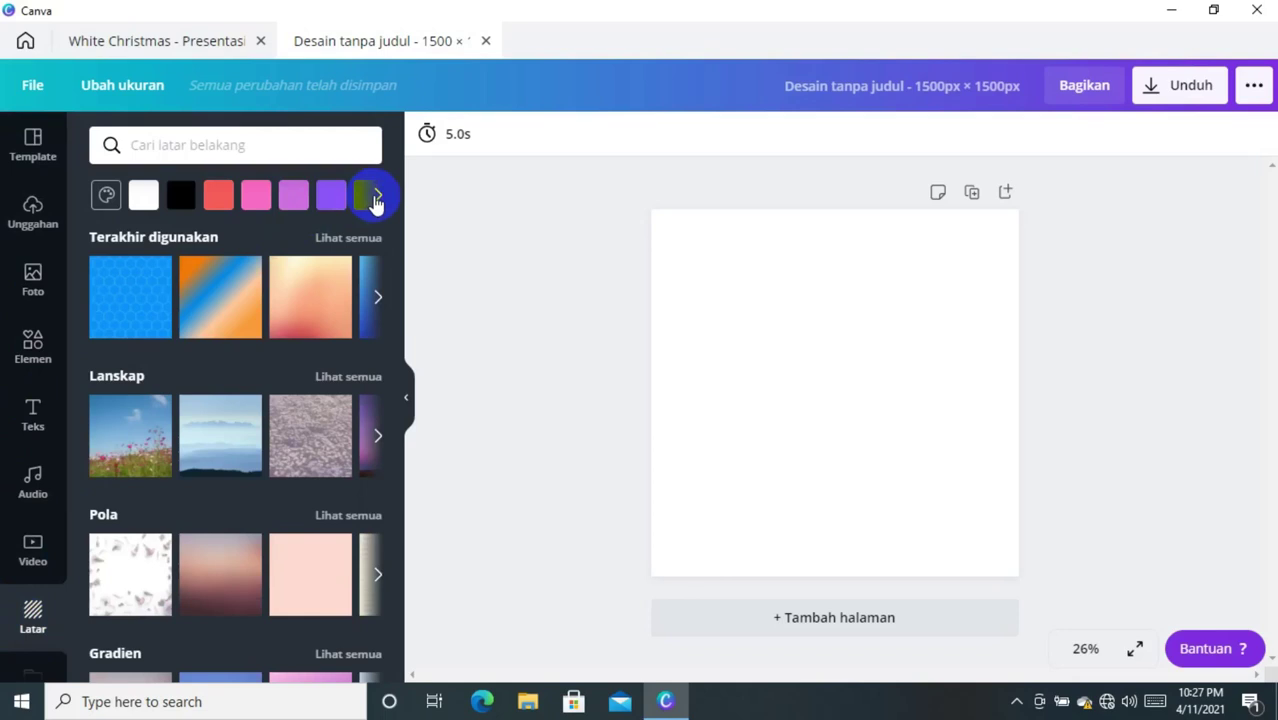
left_click(107, 193)
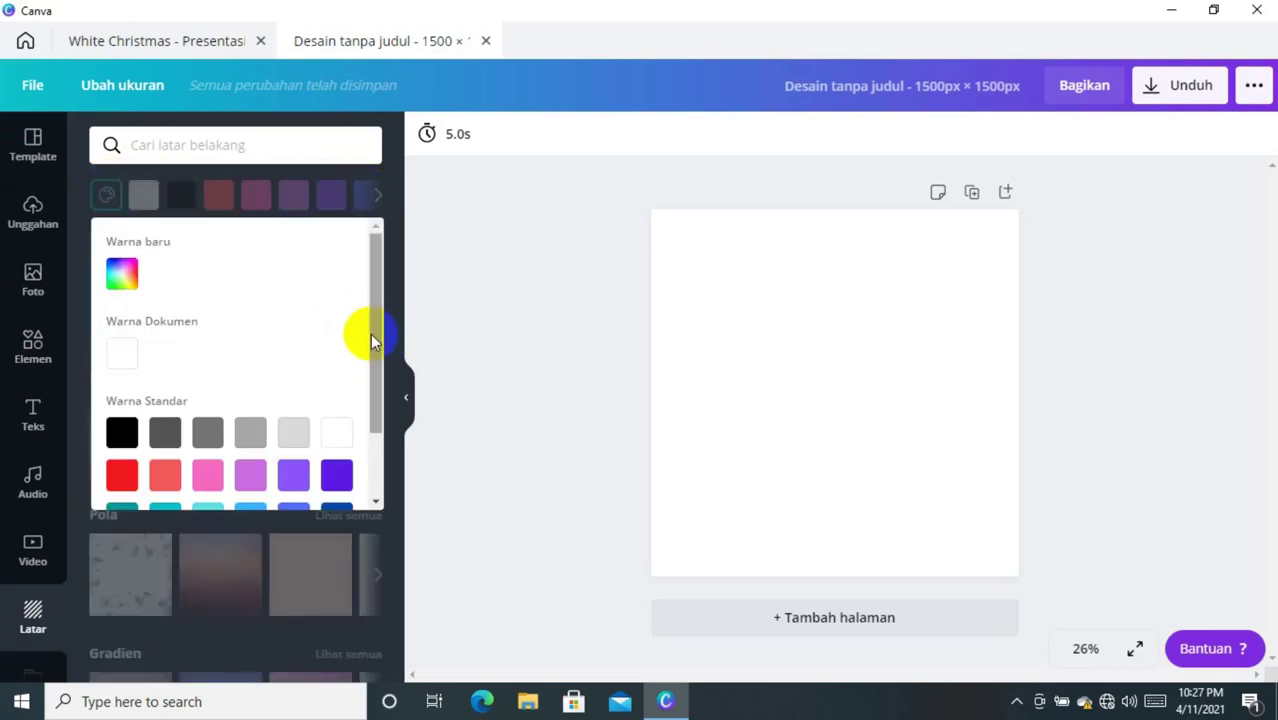
left_click_drag(365, 342, 365, 396)
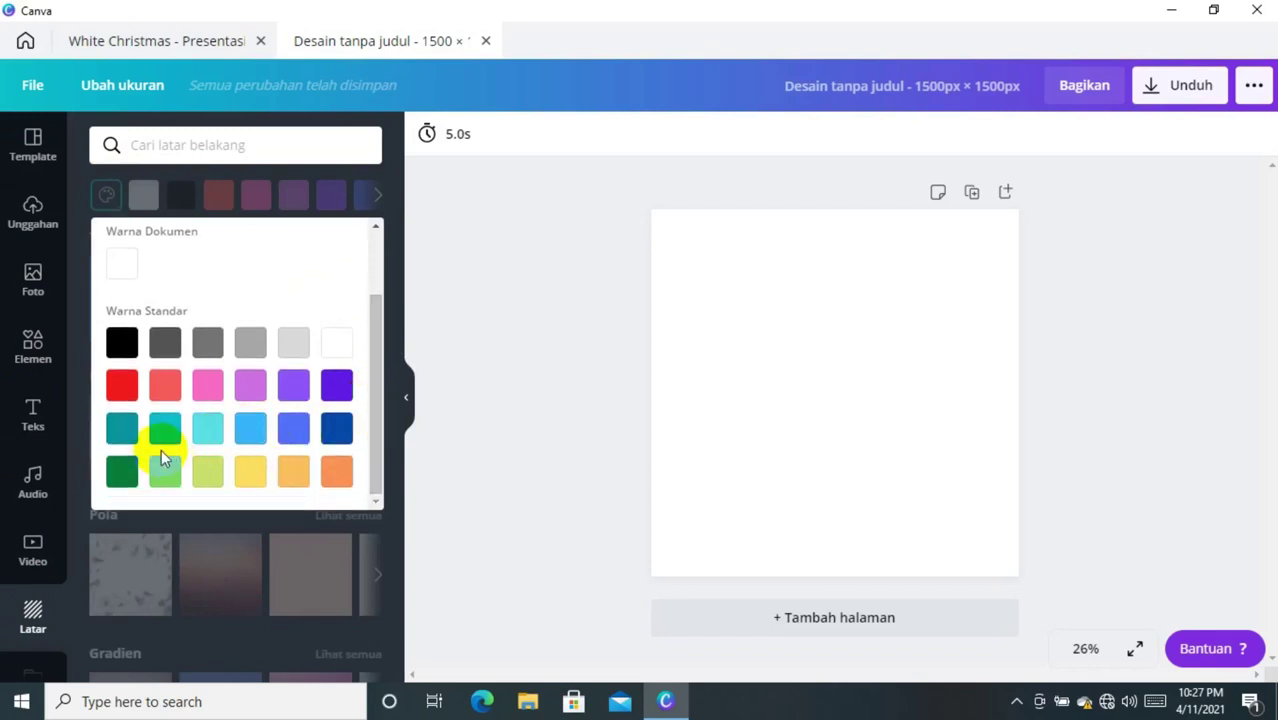
left_click(121, 472)
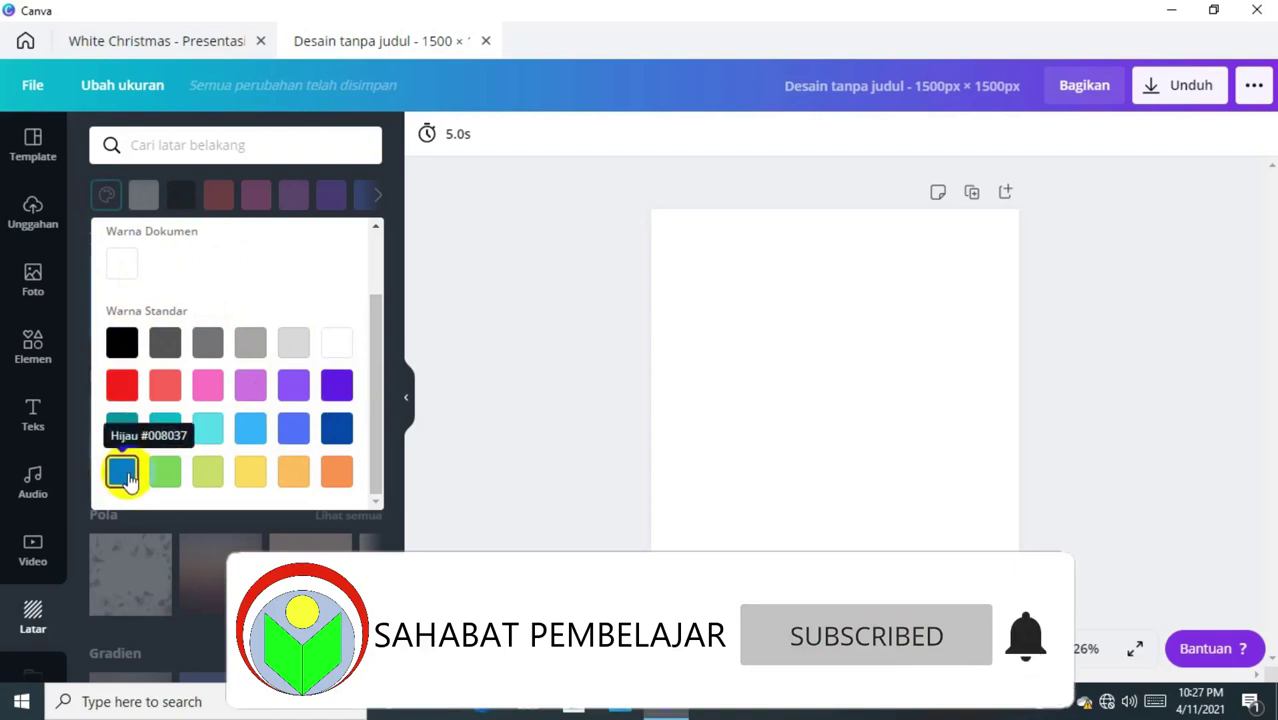
left_click(107, 190)
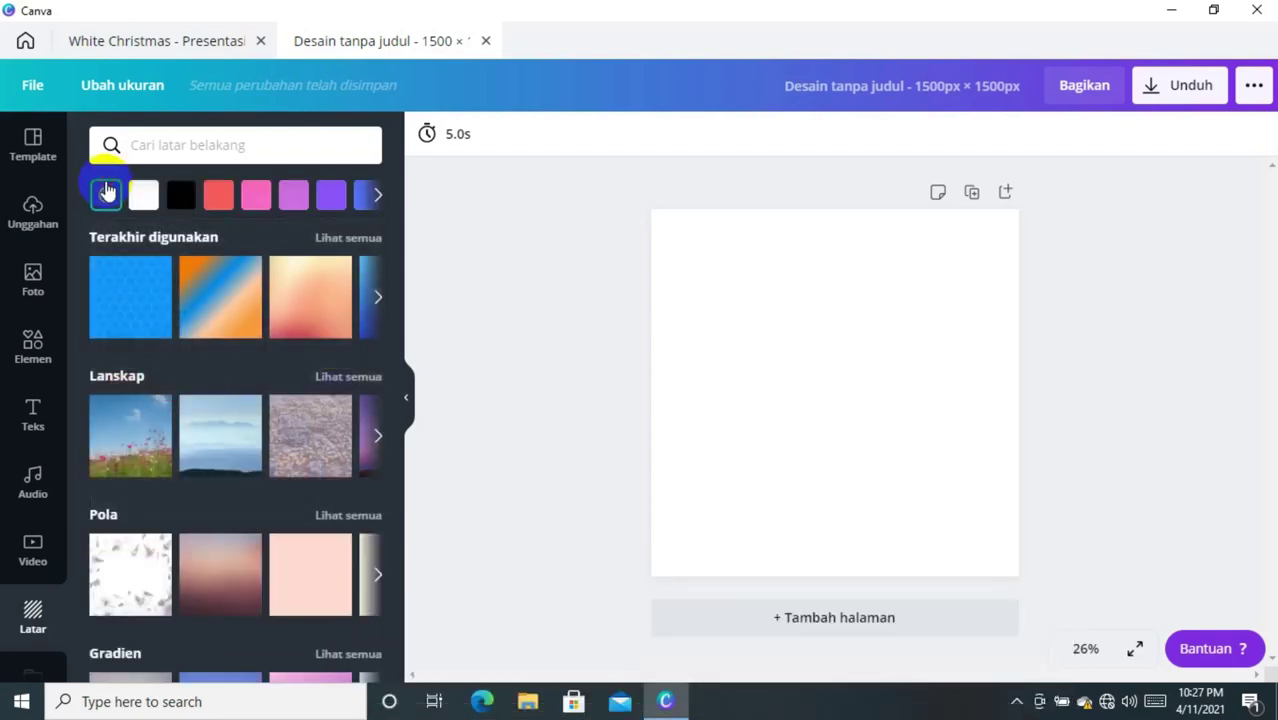
left_click(107, 190)
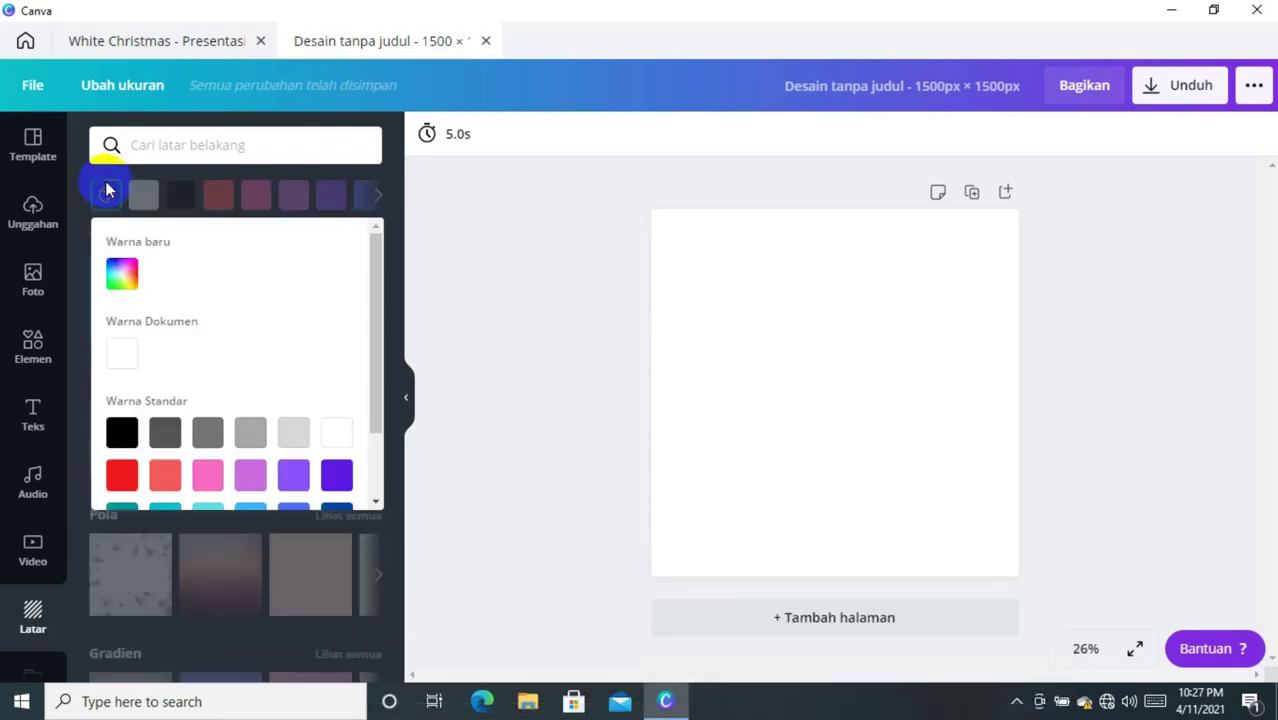
left_click(119, 276)
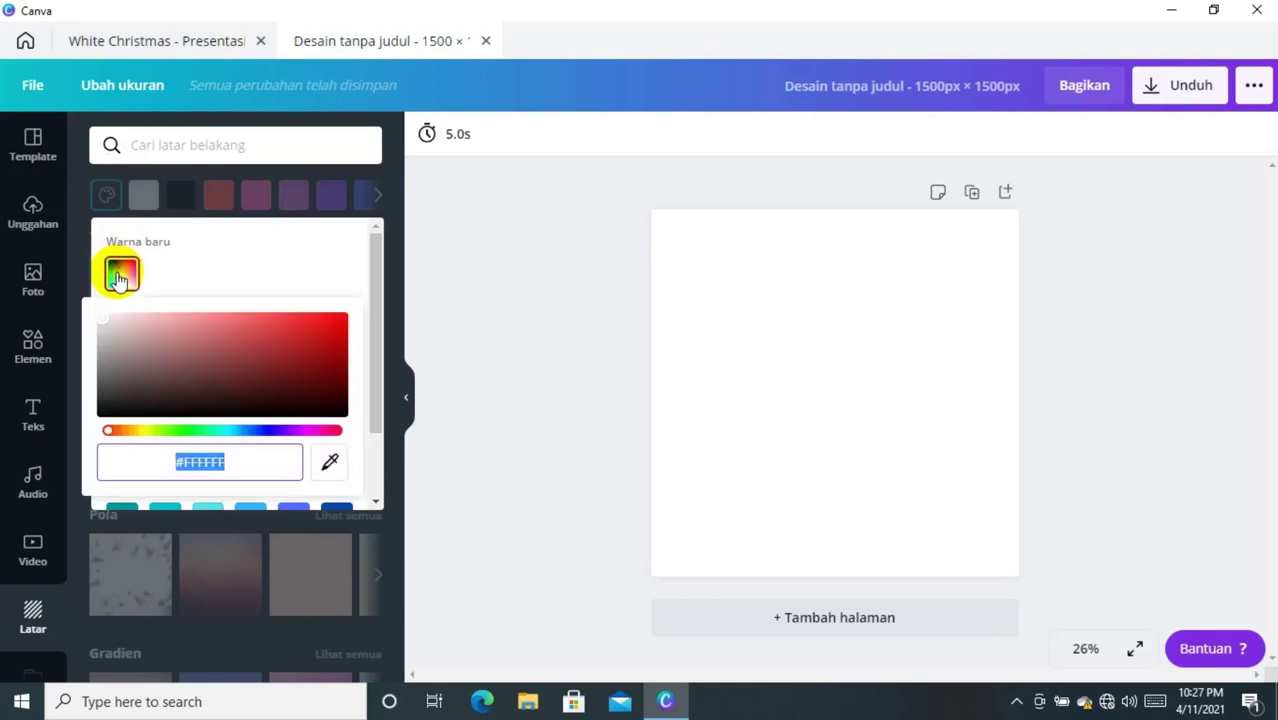
left_click(199, 440)
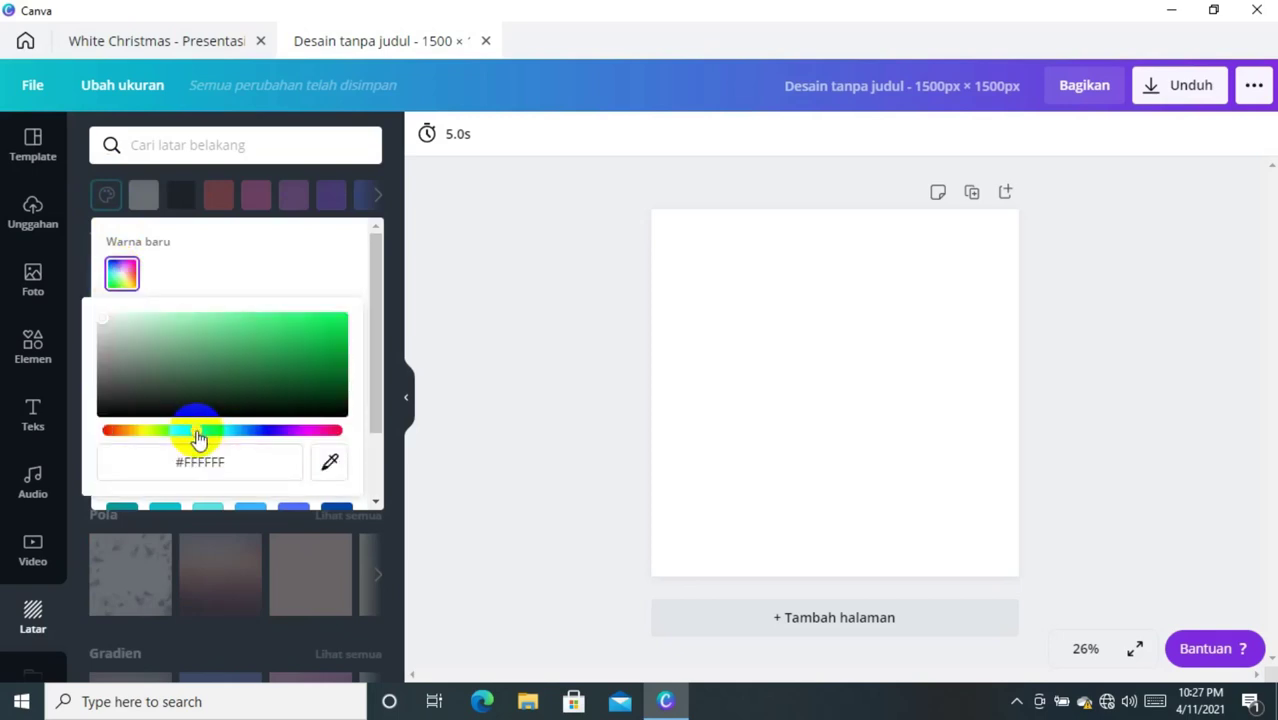
left_click_drag(212, 443, 209, 432)
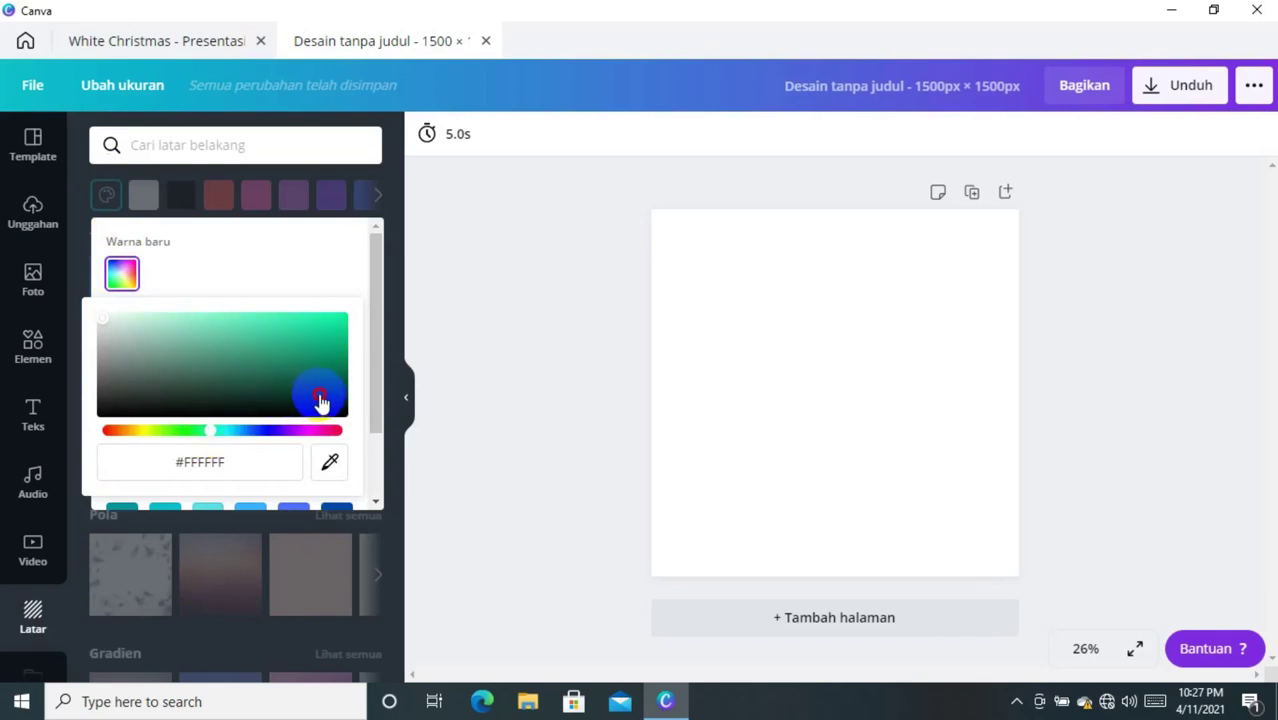
left_click(319, 398)
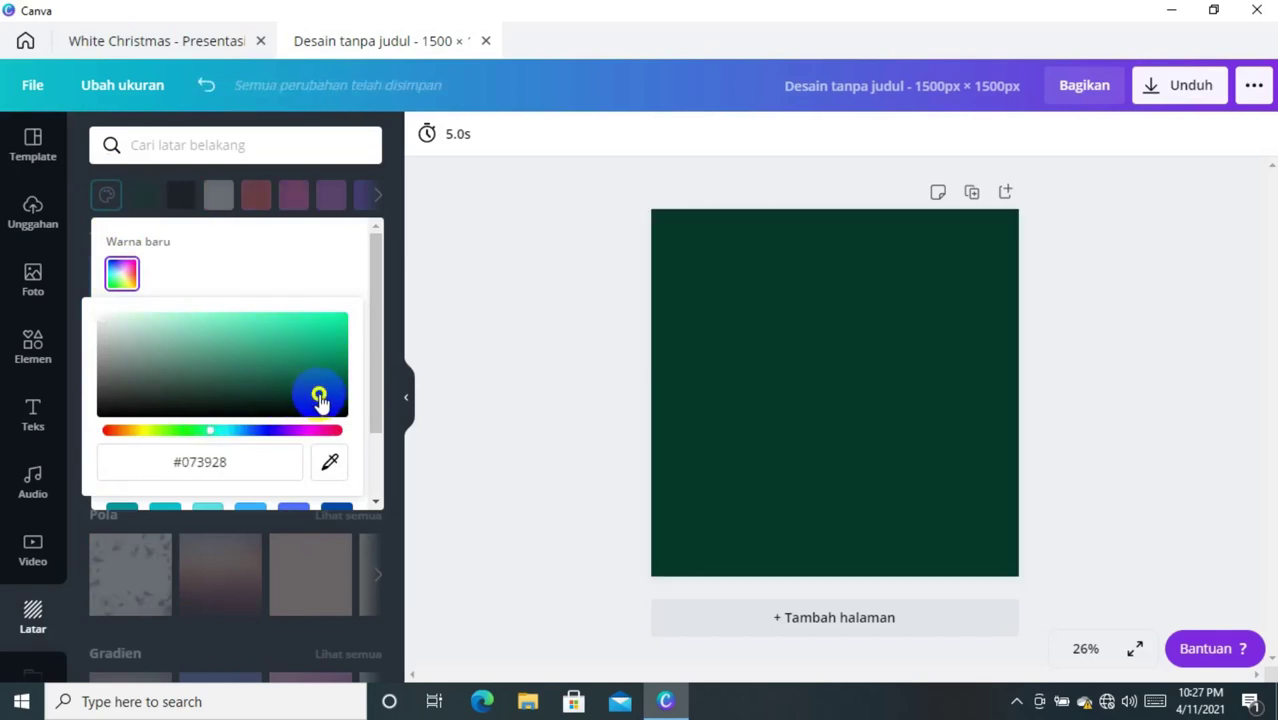
left_click(513, 352)
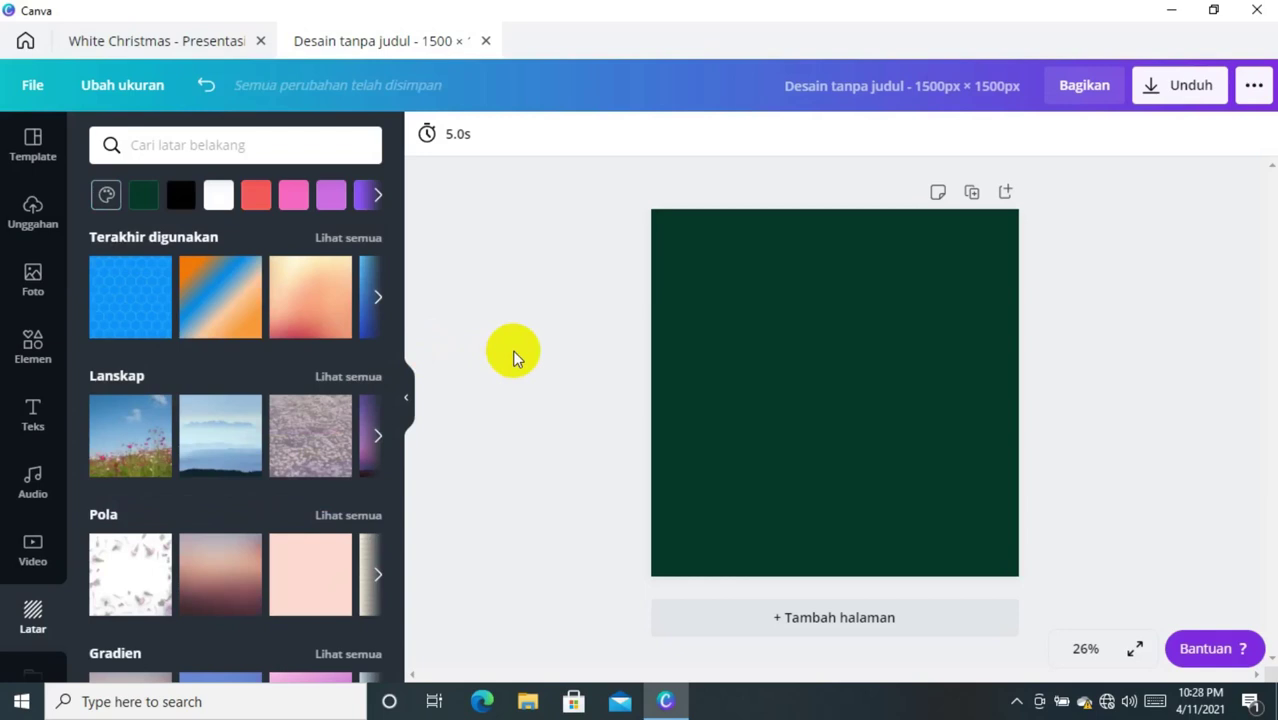
left_click(38, 350)
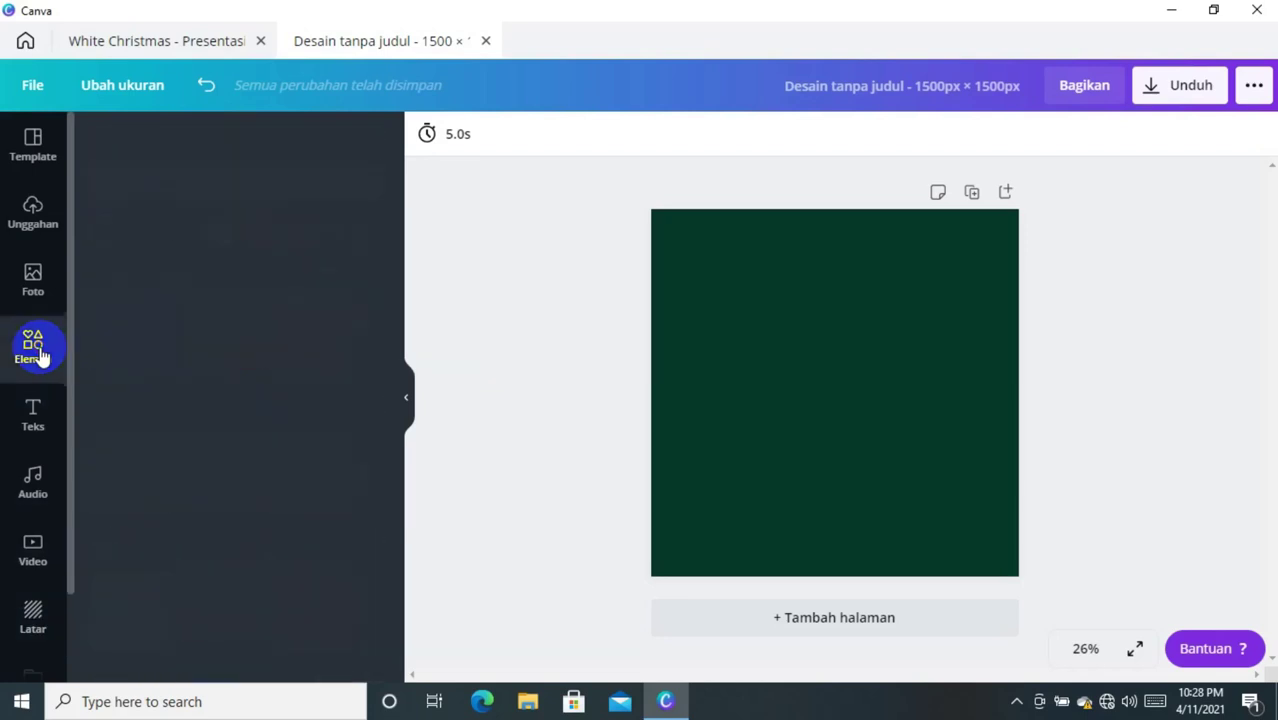
- Search elements for 'masjid' and add the grey mosque illustration to the page
left_click(182, 146)
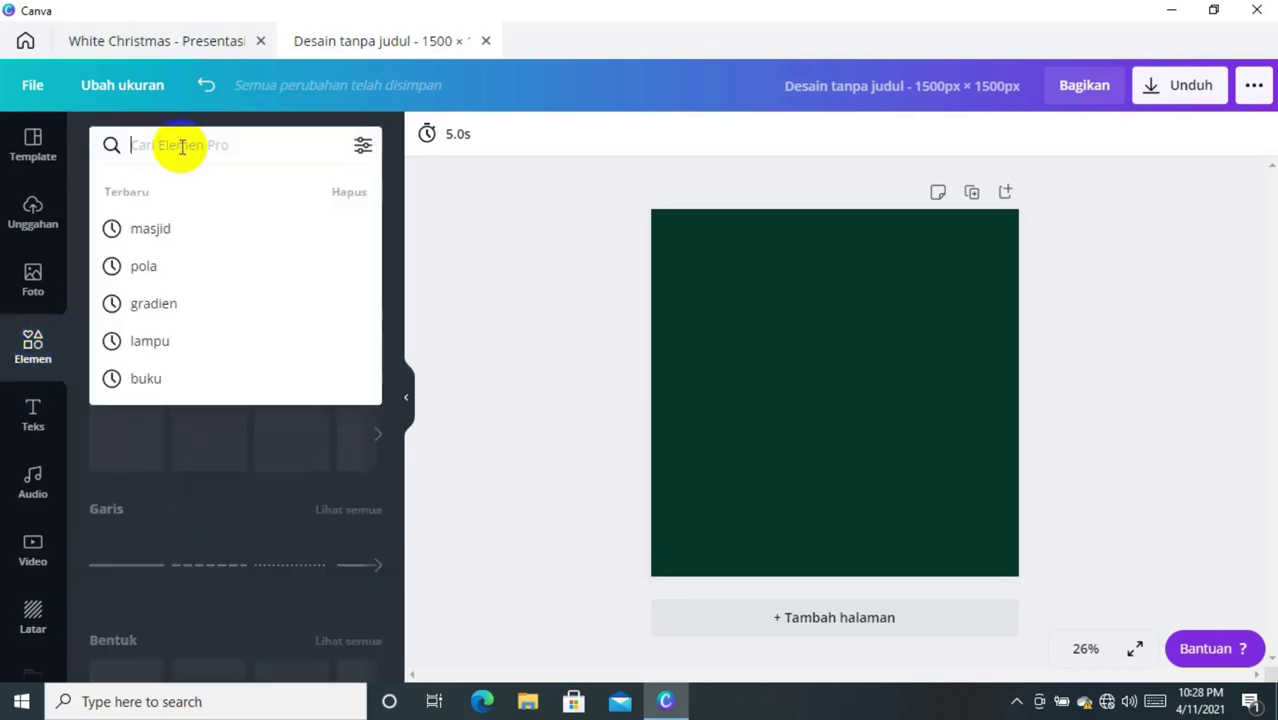
type("masjid")
key("Return")
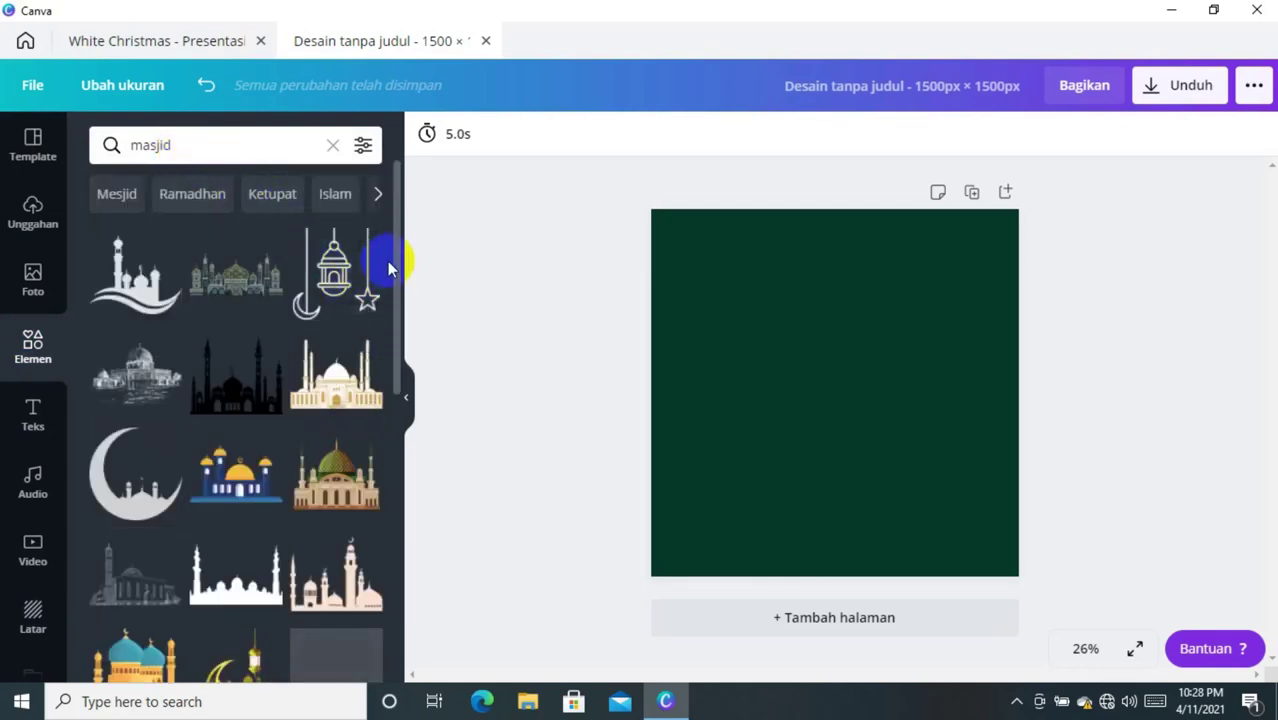
left_click_drag(395, 265, 392, 380)
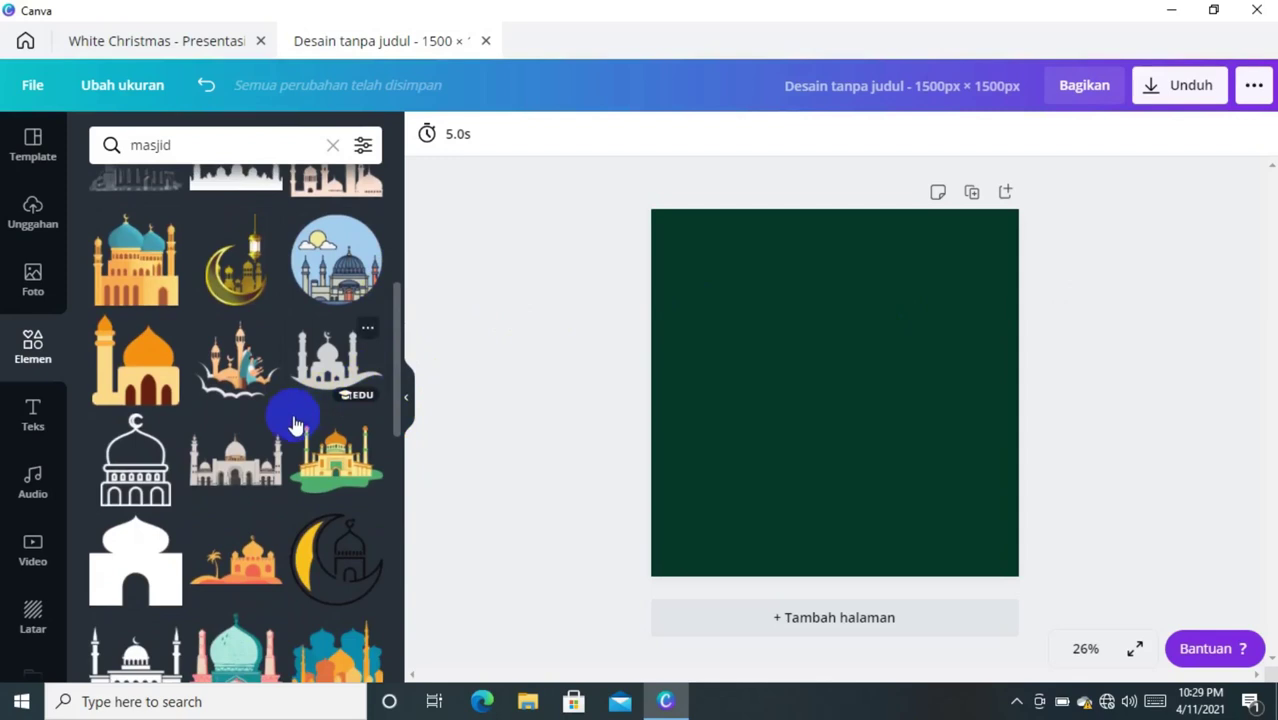
left_click(246, 462)
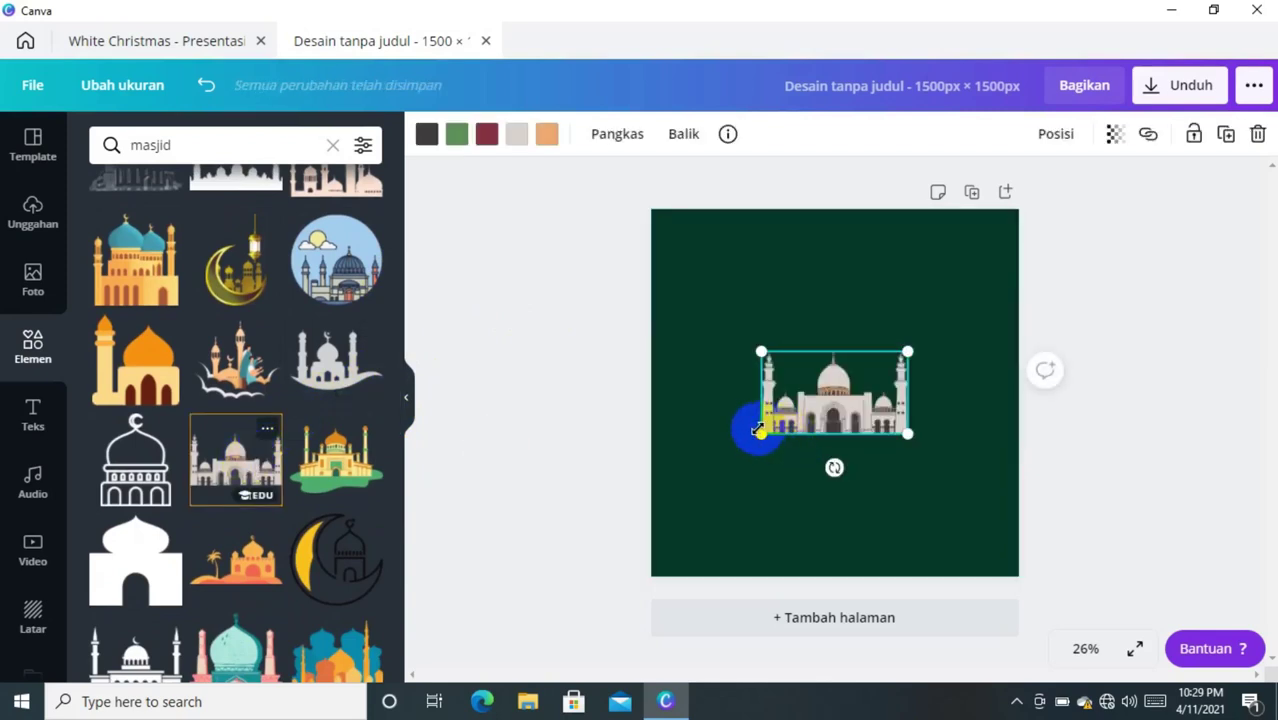
- Stretch the mosque to the full page width and settle it on the bottom edge
left_click_drag(762, 434, 660, 504)
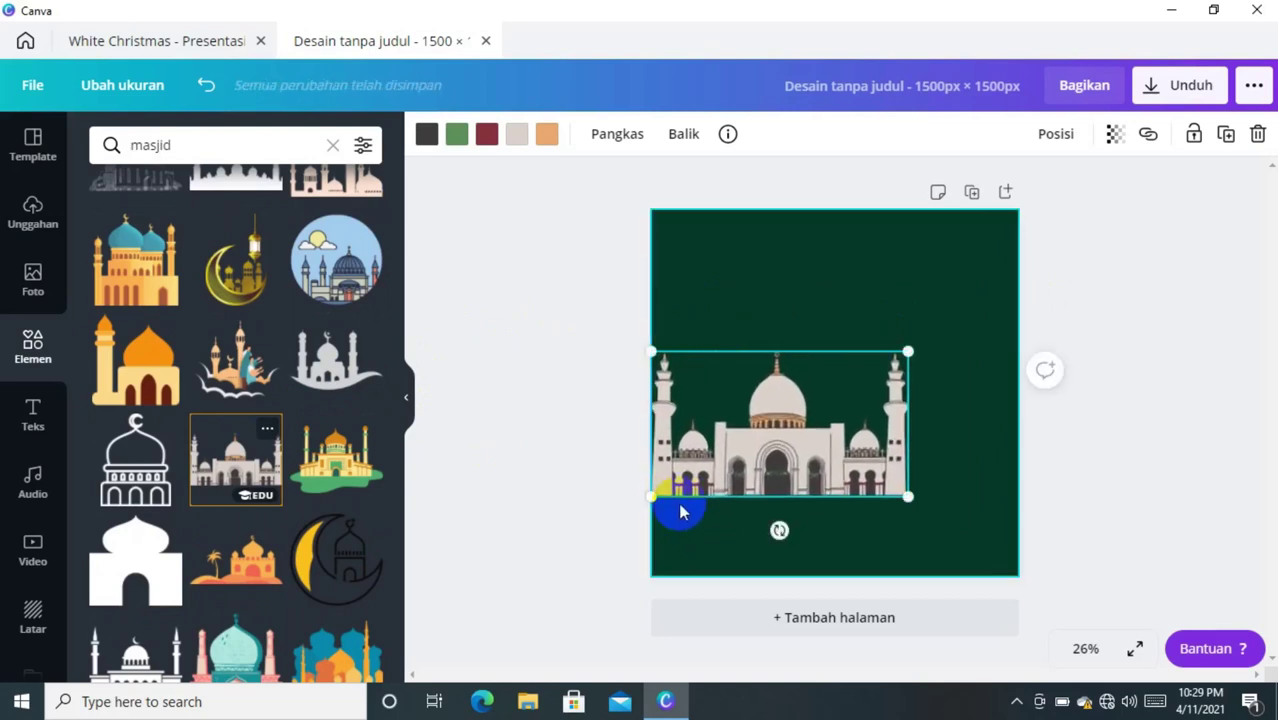
left_click_drag(910, 495, 1008, 552)
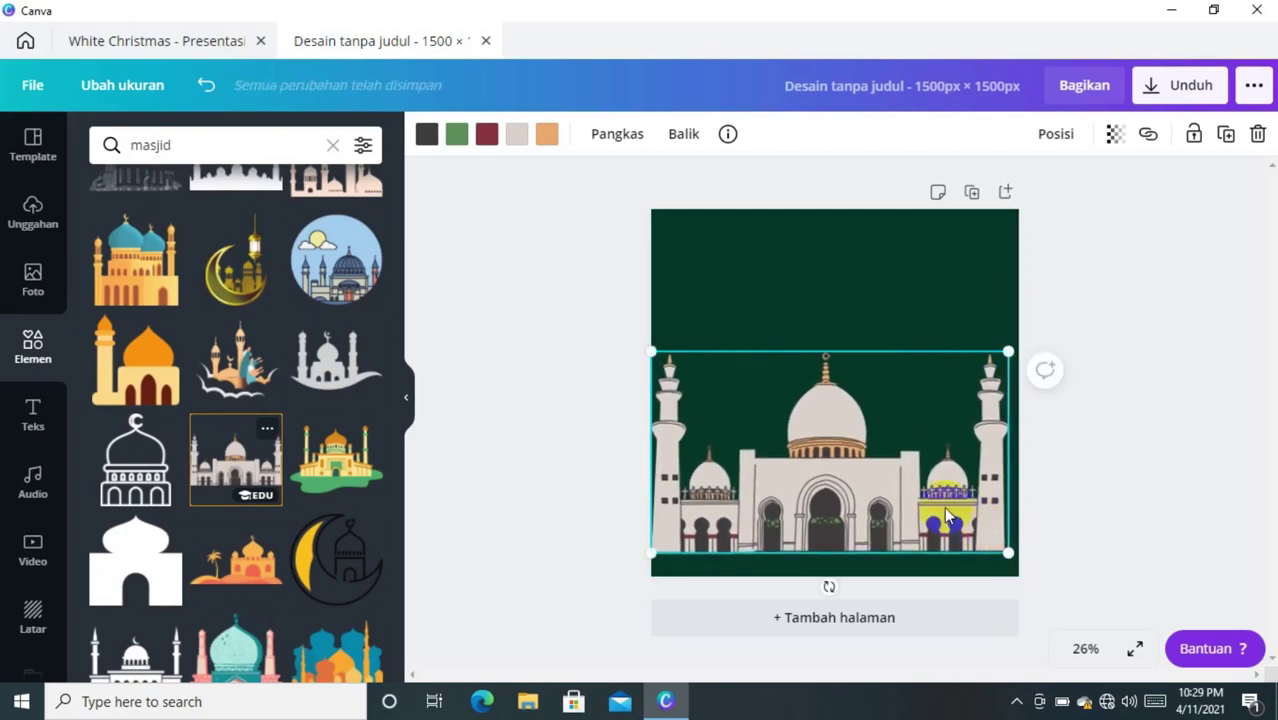
mouse_move(948, 518)
left_mouse_down()
mouse_move(957, 534)
mouse_move(945, 538)
left_mouse_up()
left_click(1129, 453)
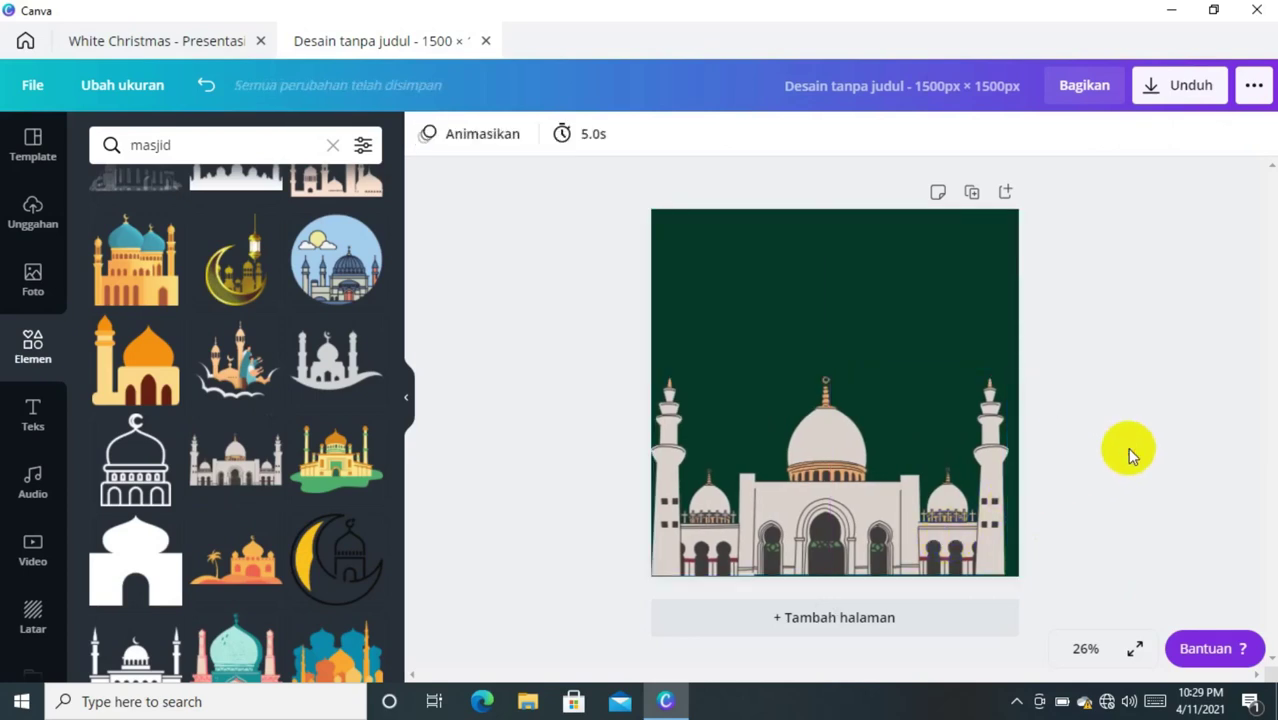
- Search elements for 'lampu ramadhan' and add two copies of a gold lantern
left_click(223, 144)
key("BackSpace")
key("BackSpace")
key("BackSpace")
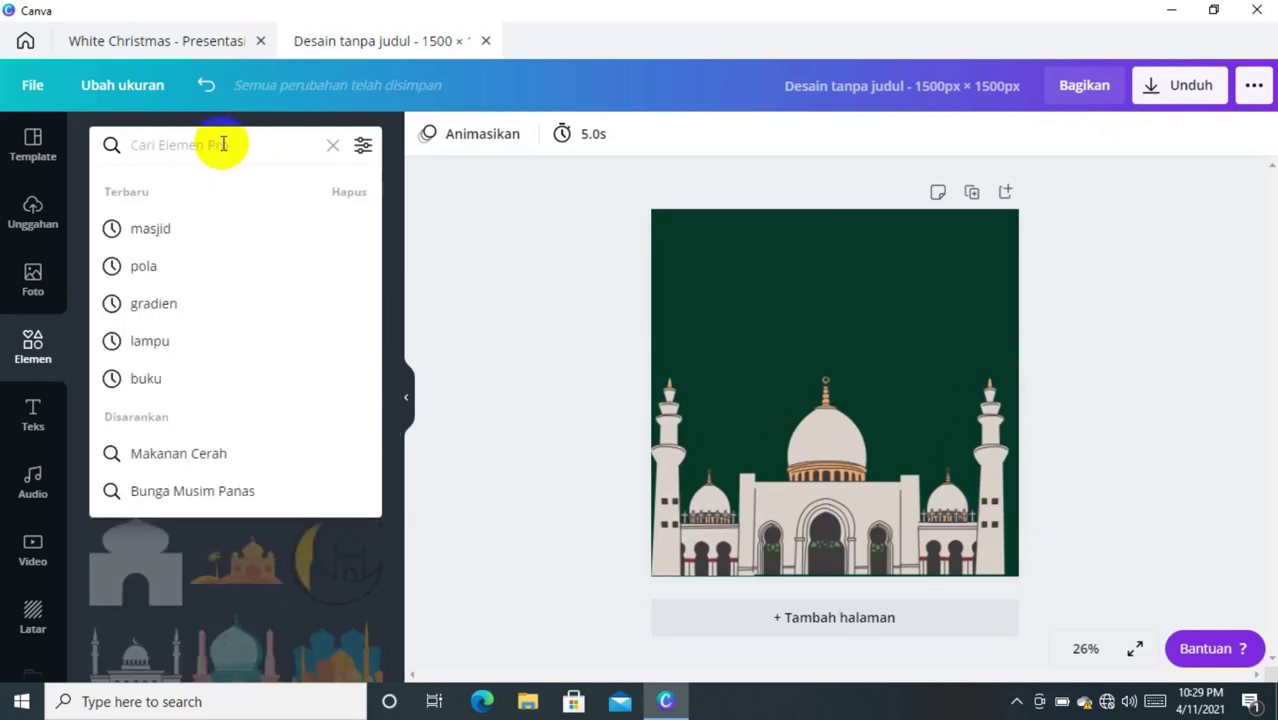
type("lampu r")
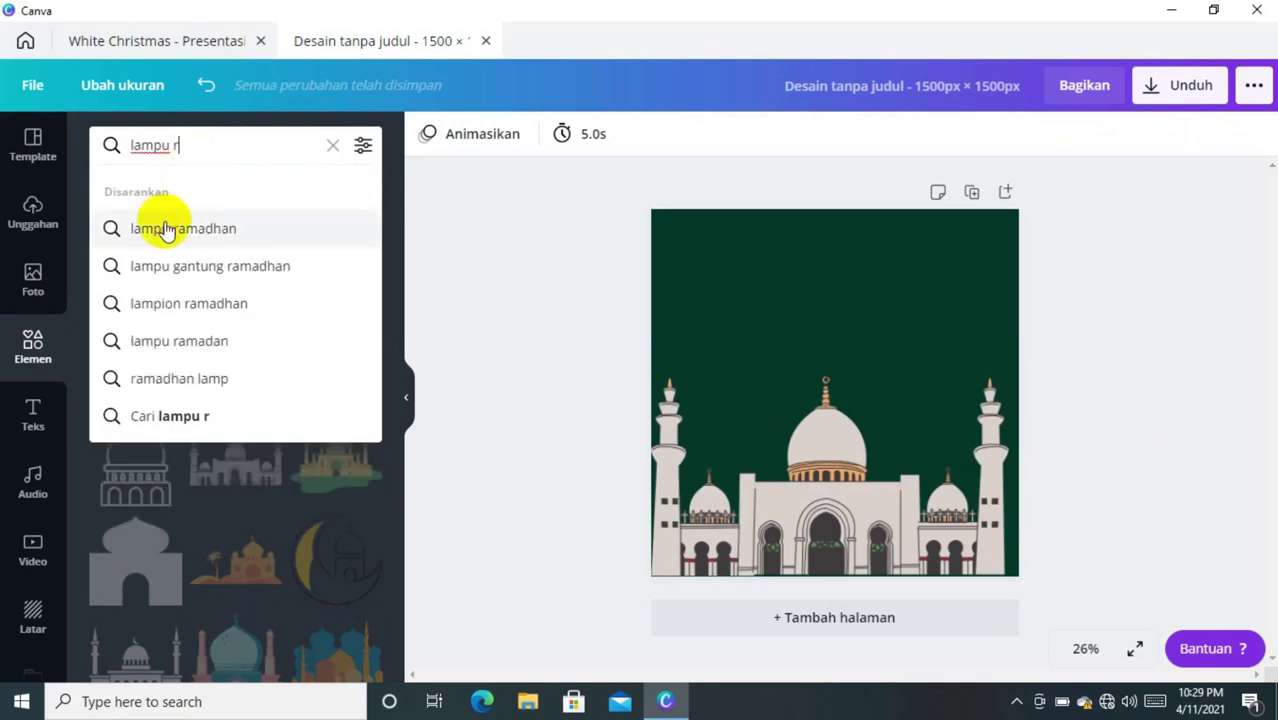
left_click(162, 227)
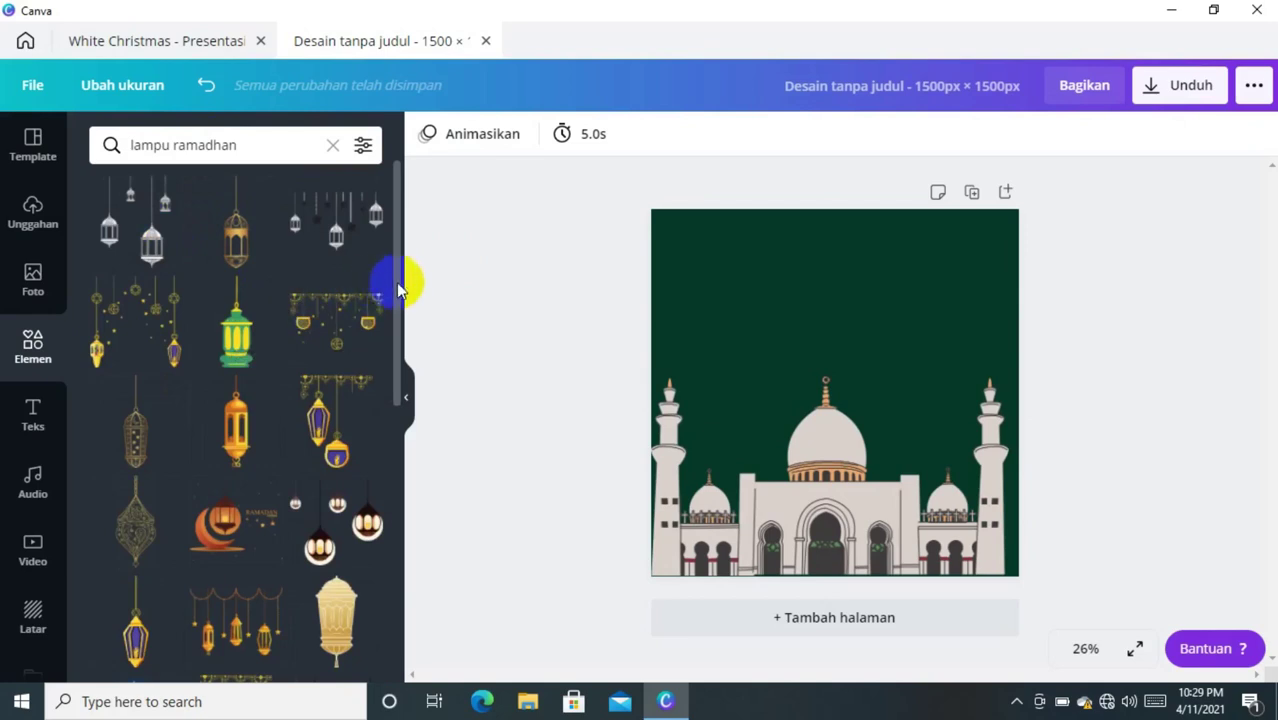
left_click_drag(399, 283, 400, 348)
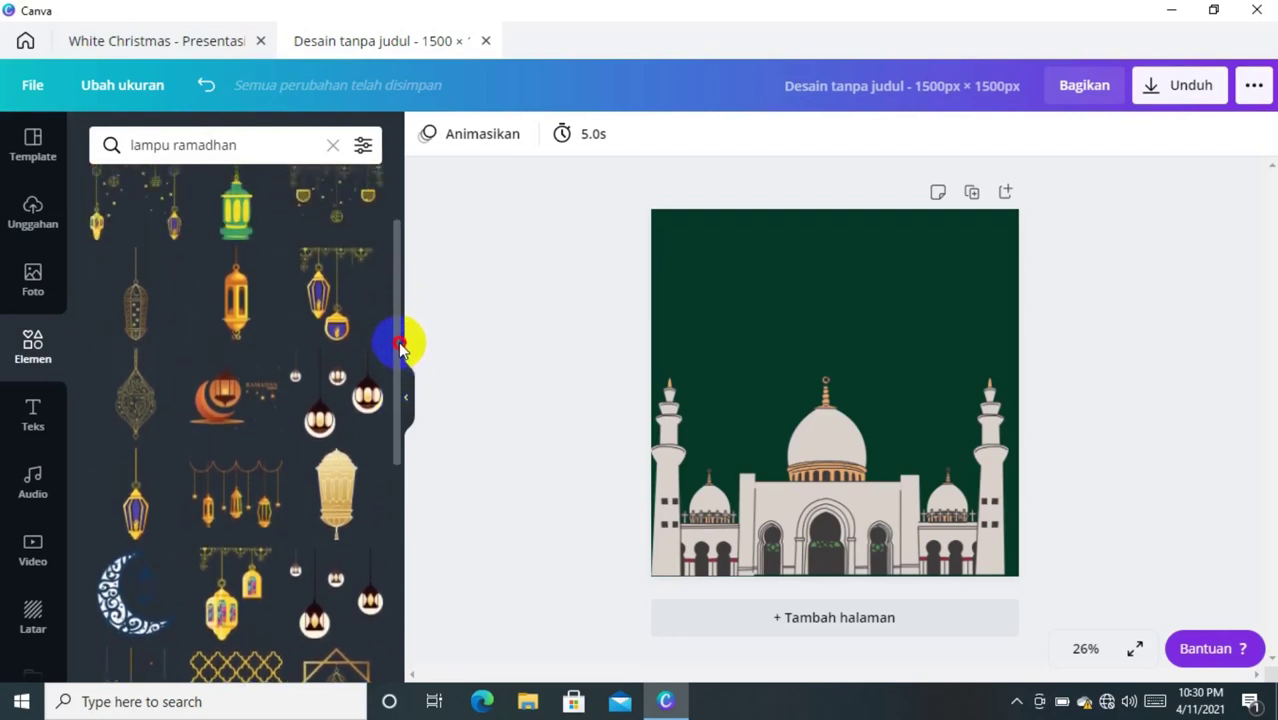
left_click(245, 308)
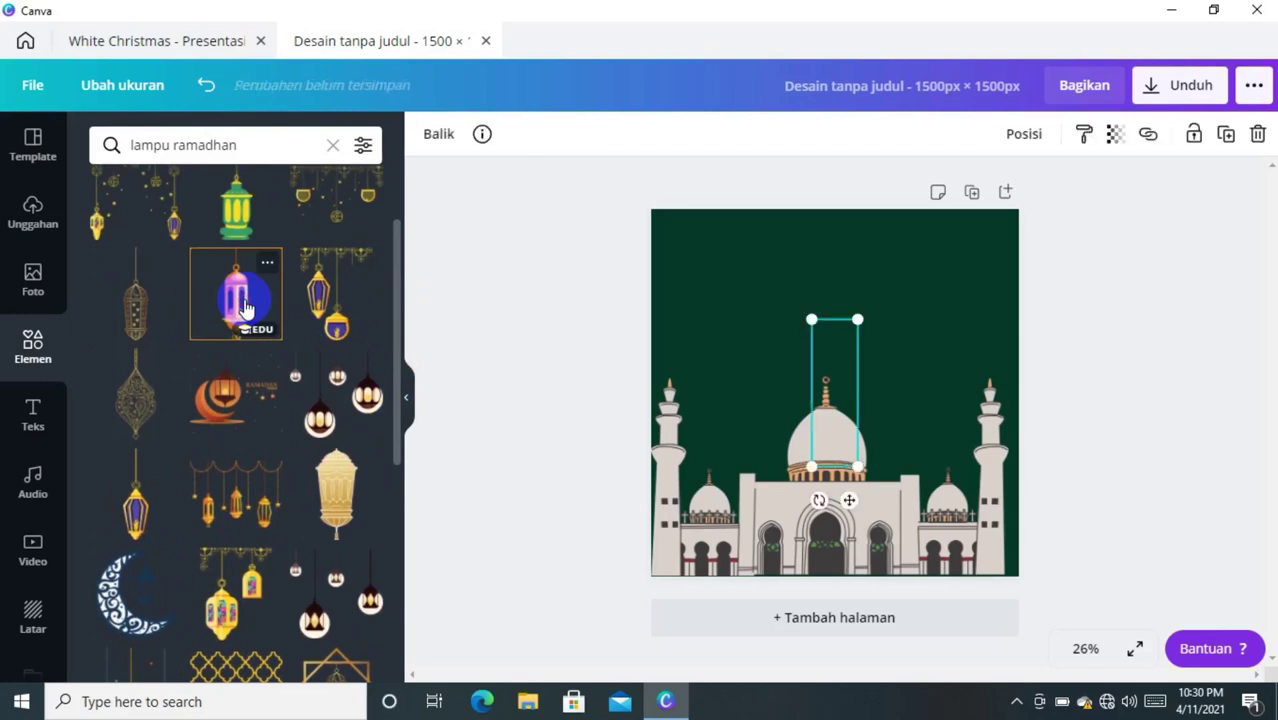
left_click(847, 362)
- Position one lantern at the upper left edge and the other at the upper right
left_click_drag(836, 390, 673, 305)
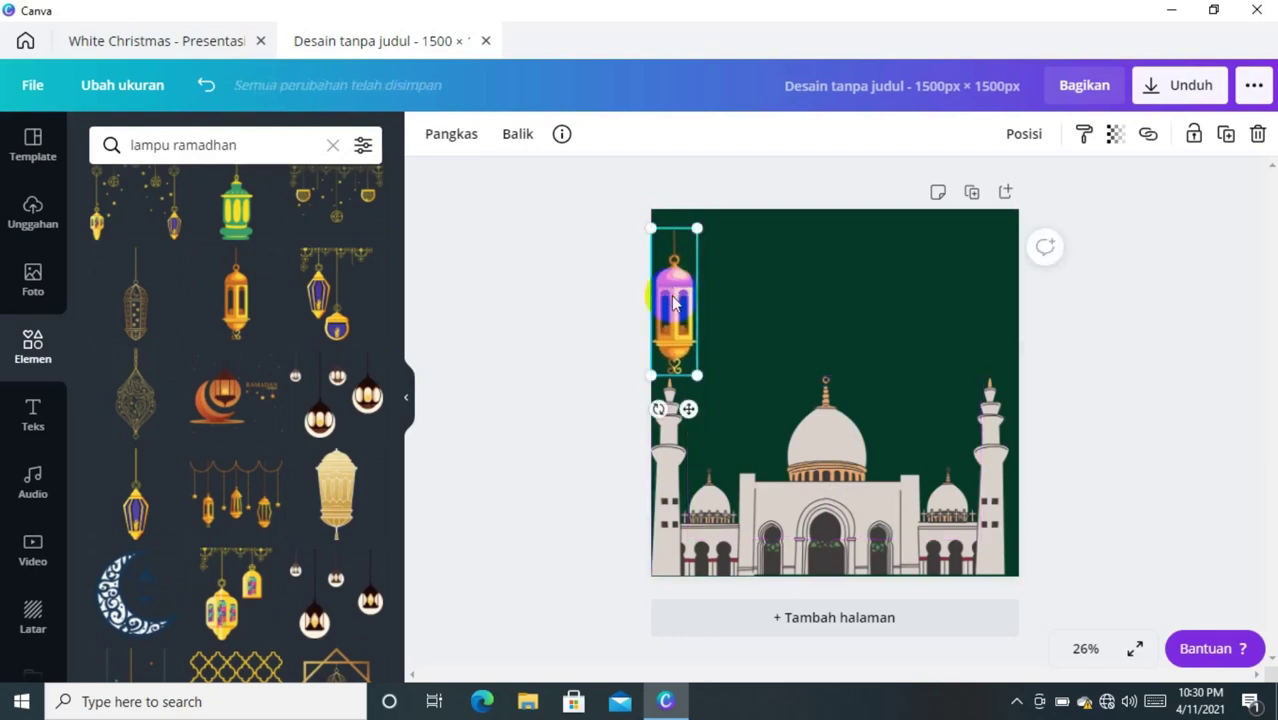
key("shift+Right")
key("shift+Down")
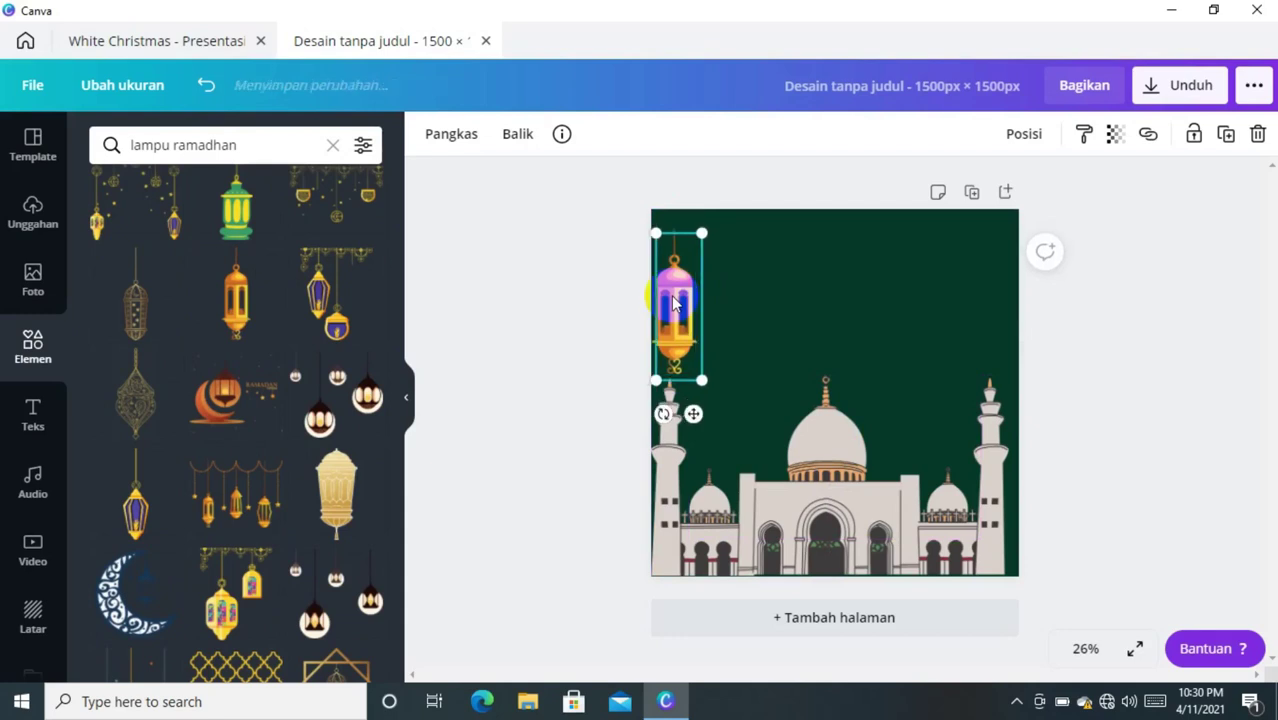
key("shift+Right")
key("shift+Down")
left_click_drag(676, 306, 985, 296)
left_click(1146, 305)
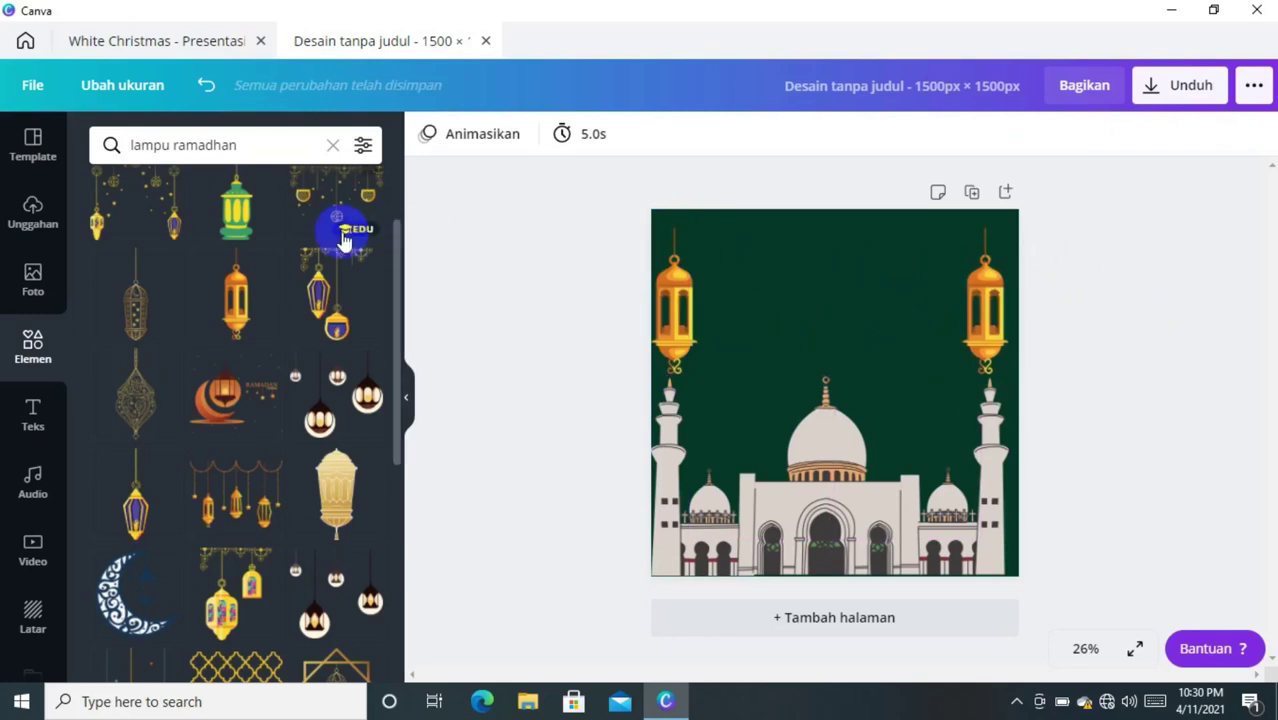
- Add the 'White Christmas' script text combination and select its script line
left_click(35, 408)
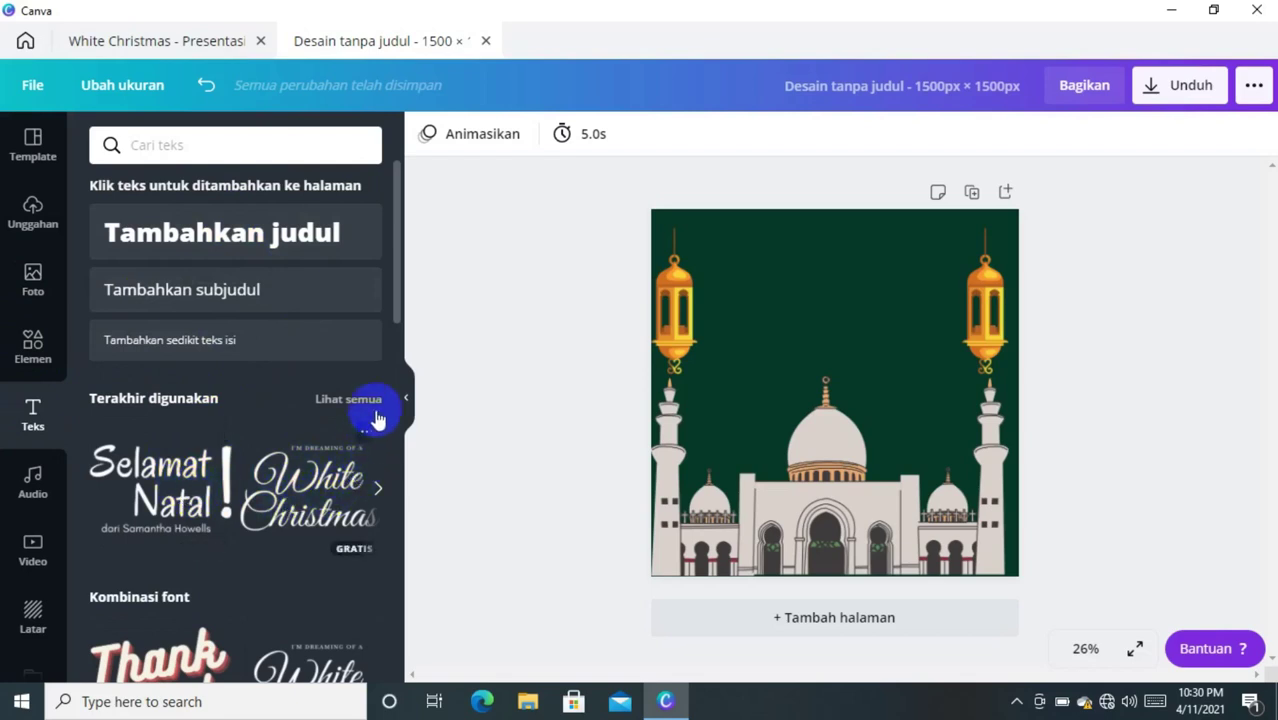
left_click(313, 488)
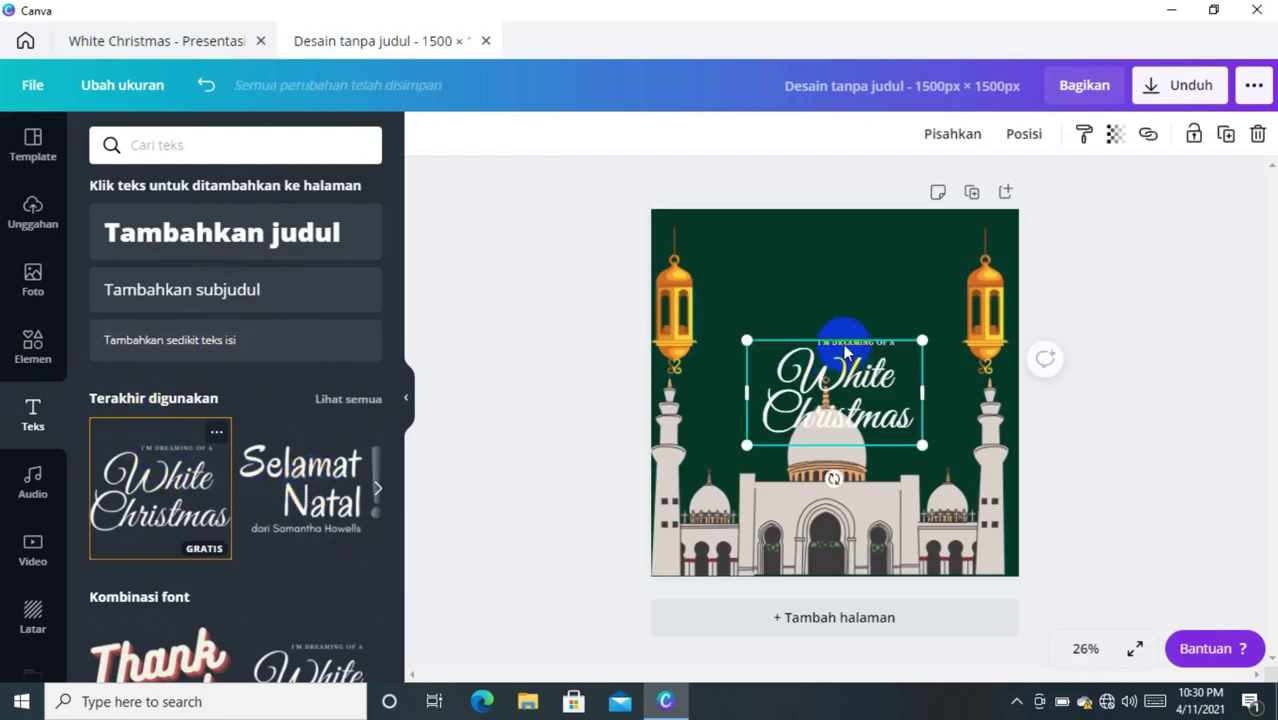
left_click(845, 352)
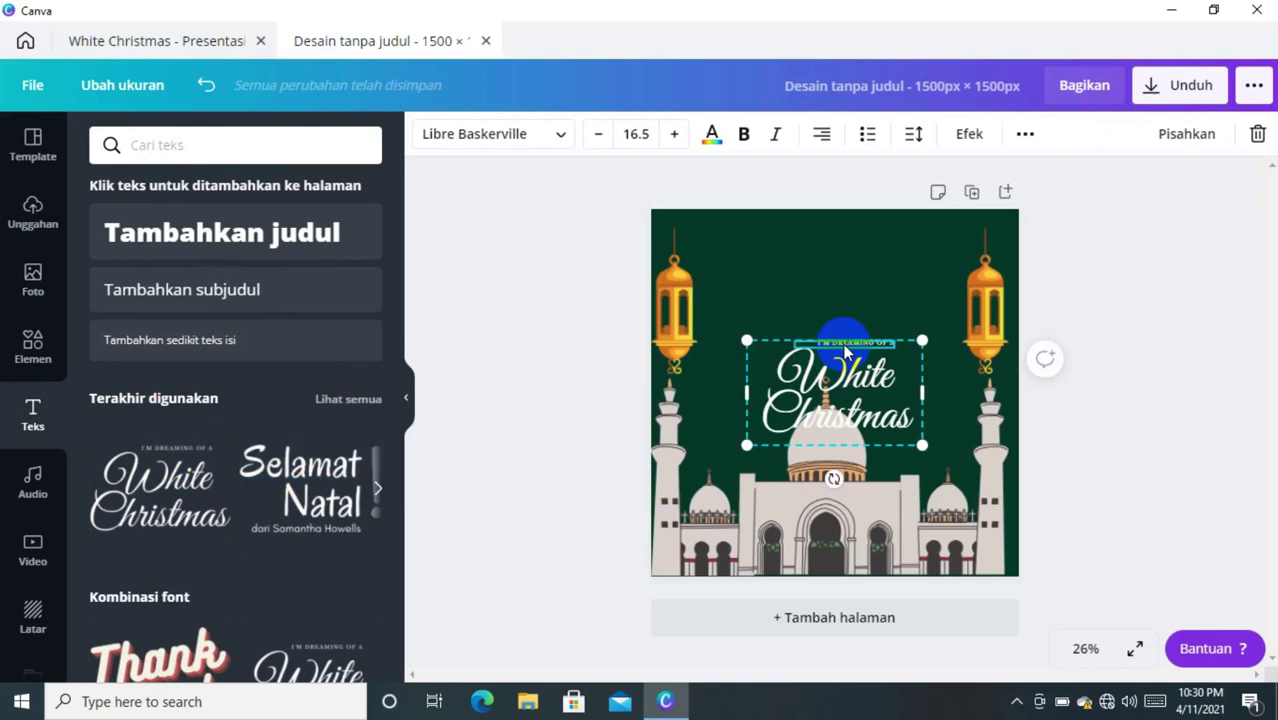
left_click(845, 352)
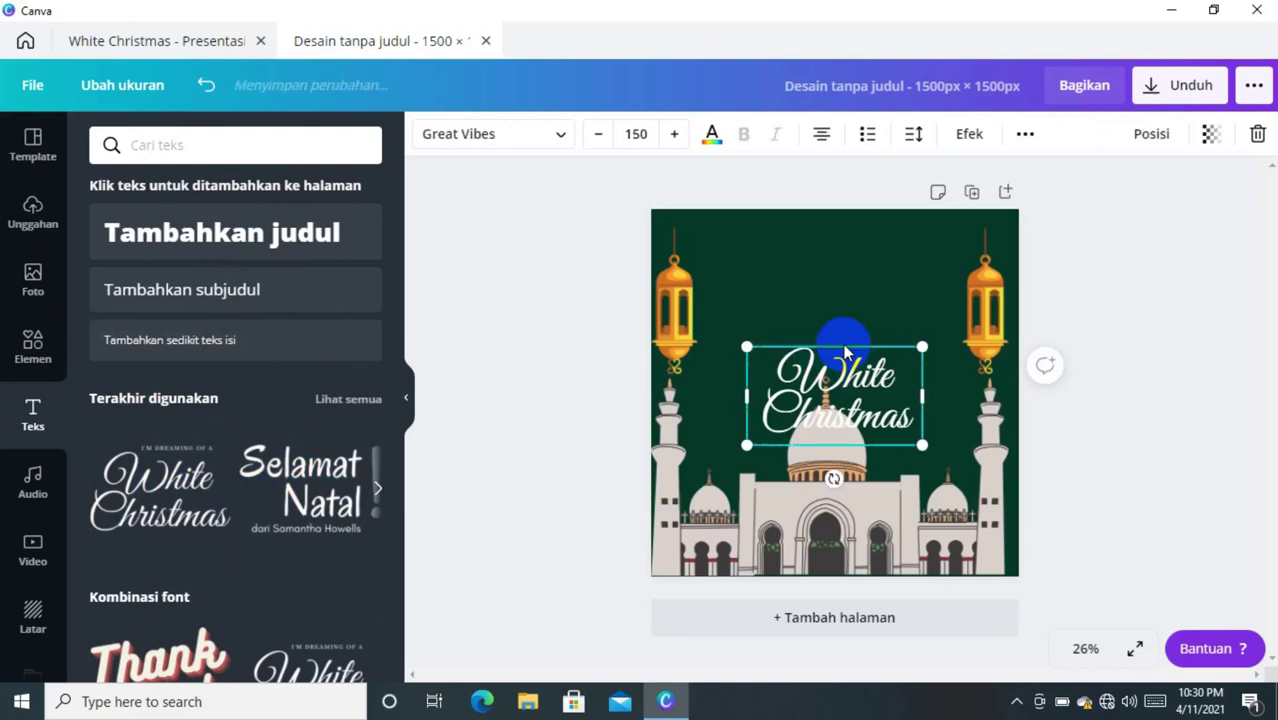
double_click(890, 379)
- Replace the script with 'Selamat Menjalankan Ibdah Puasa 2442 H' on separate lines
left_click(890, 377)
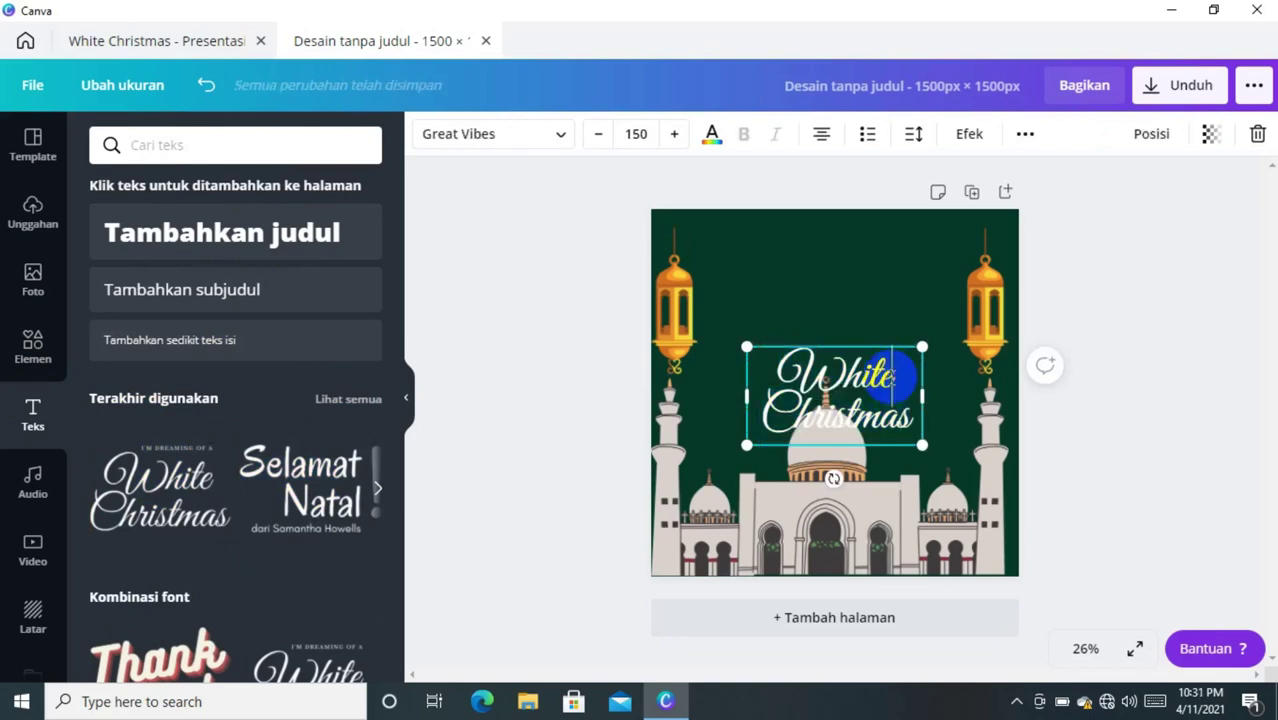
key("BackSpace")
key("BackSpace")
key("BackSpace")
key("BackSpace")
key("BackSpace")
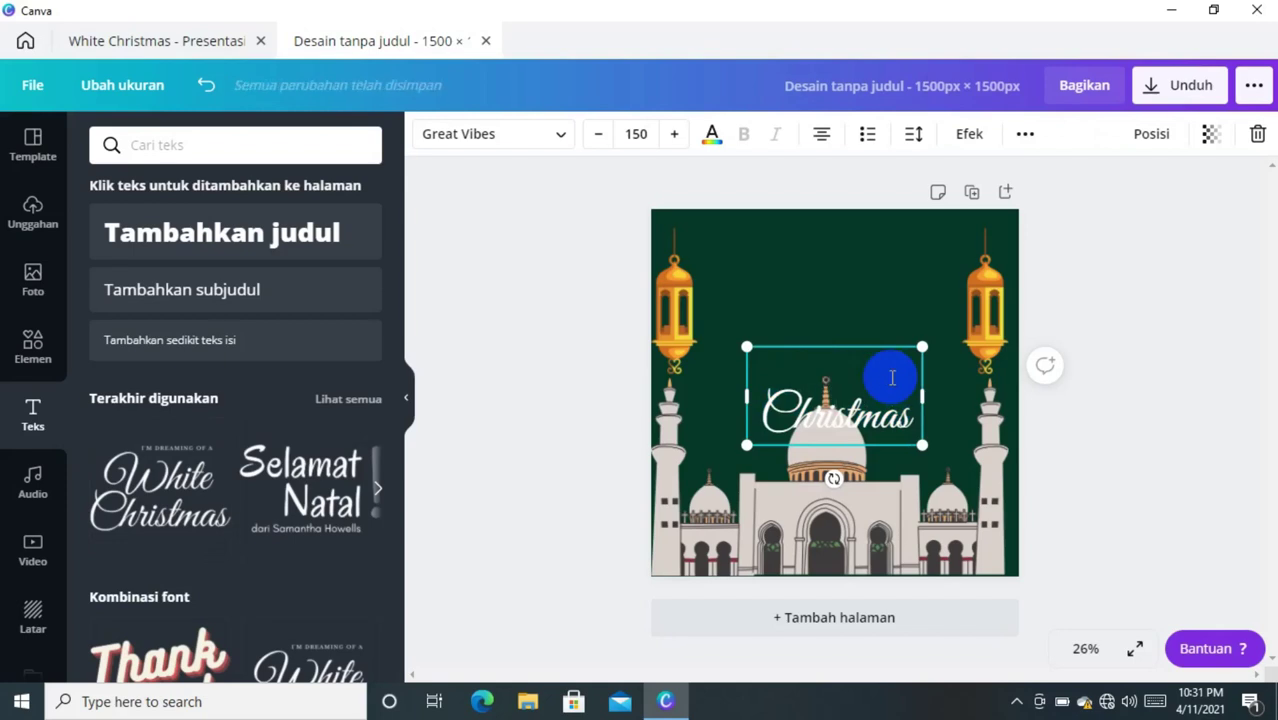
type("Selamat")
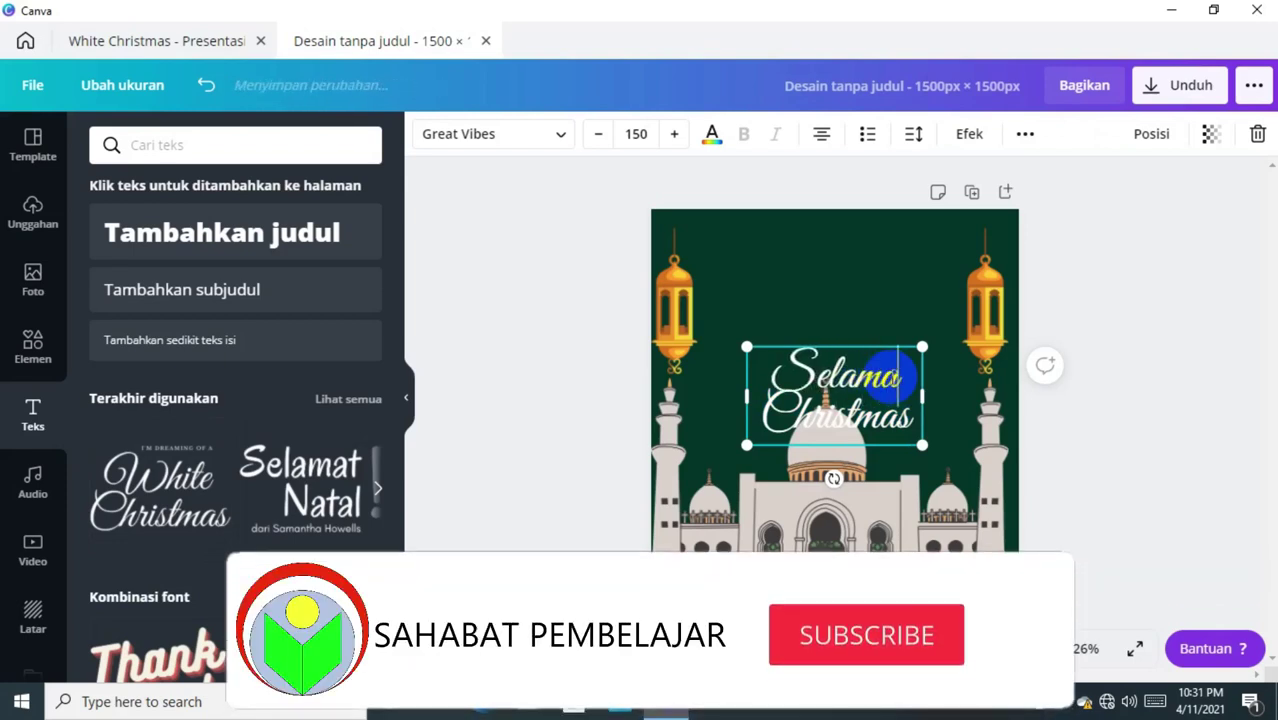
key("BackSpace")
key("BackSpace")
key("BackSpace")
key("BackSpace")
key("BackSpace")
key("BackSpace")
key("BackSpace")
key("BackSpace")
key("BackSpace")
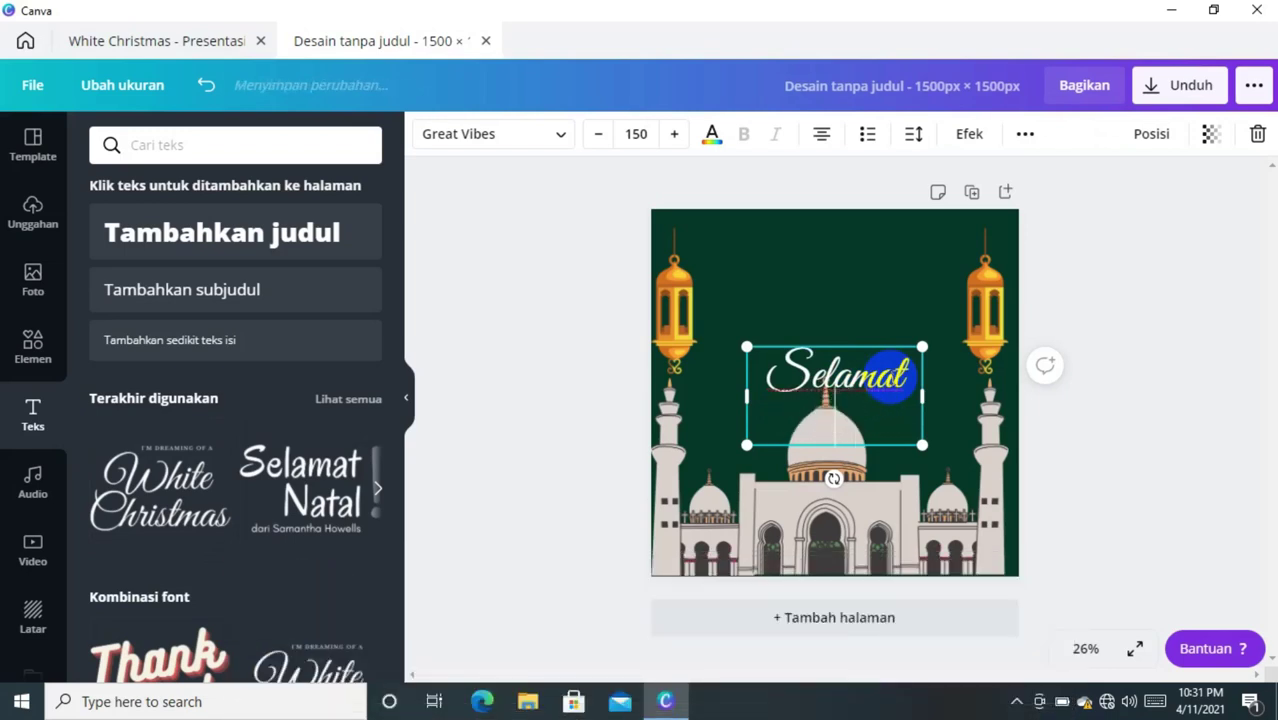
type("Menjala")
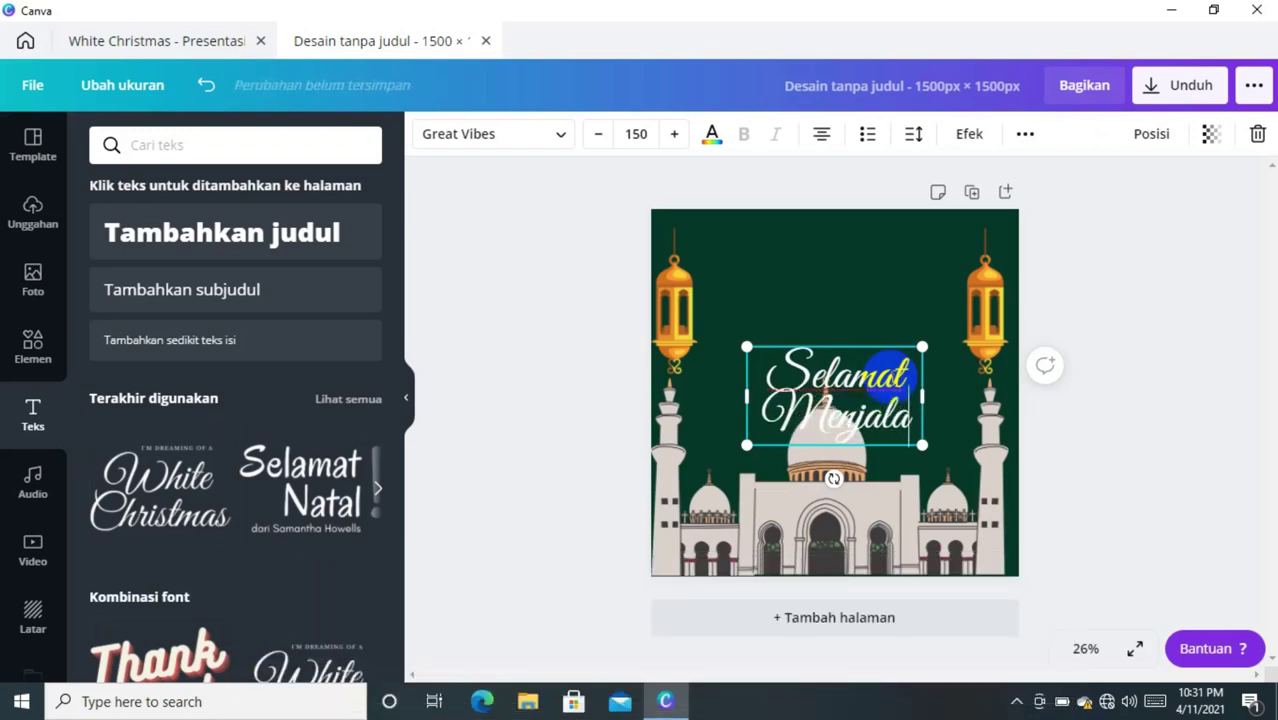
type("nkan")
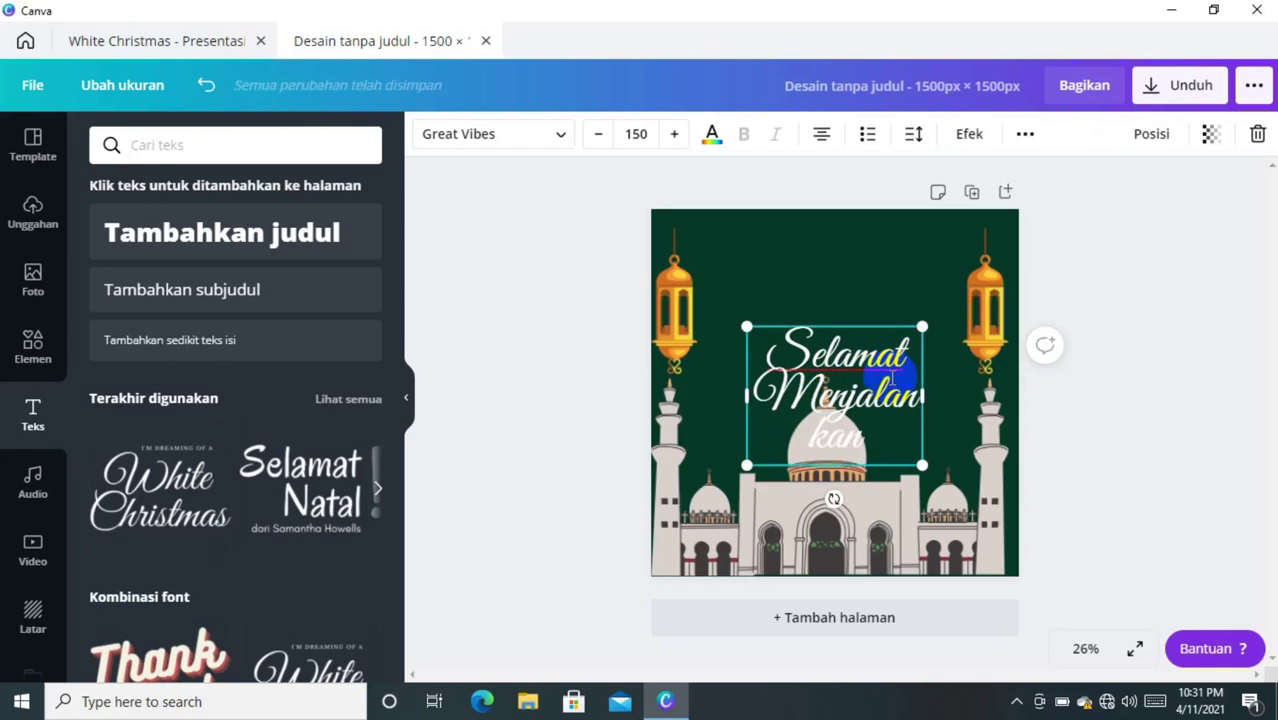
key("Return")
type("J")
type("bdah")
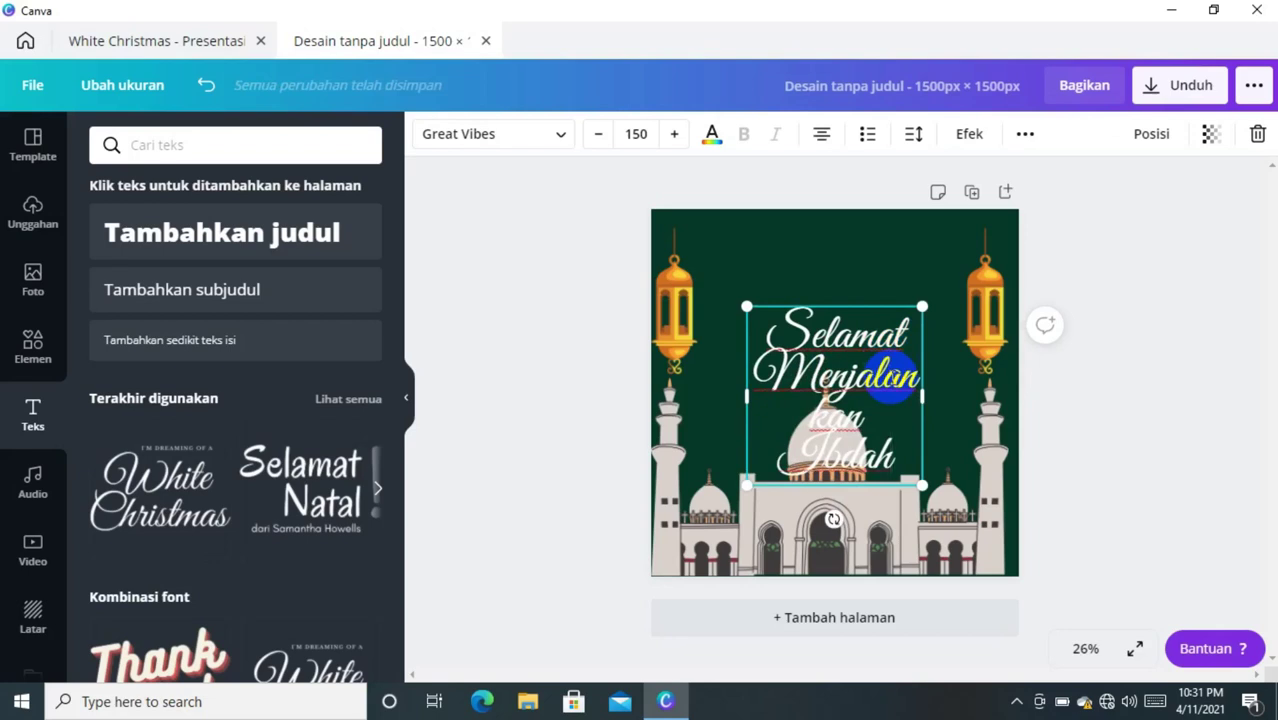
key("Return")
type("Puasa")
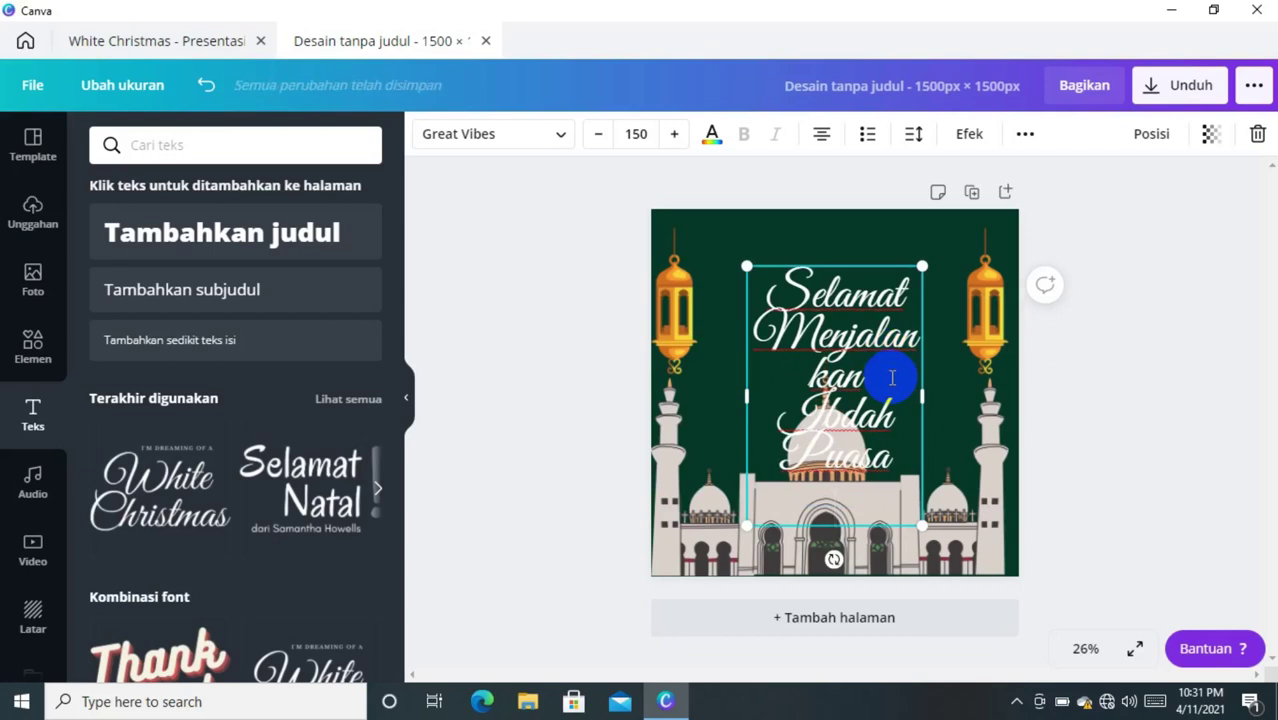
type("2442 H")
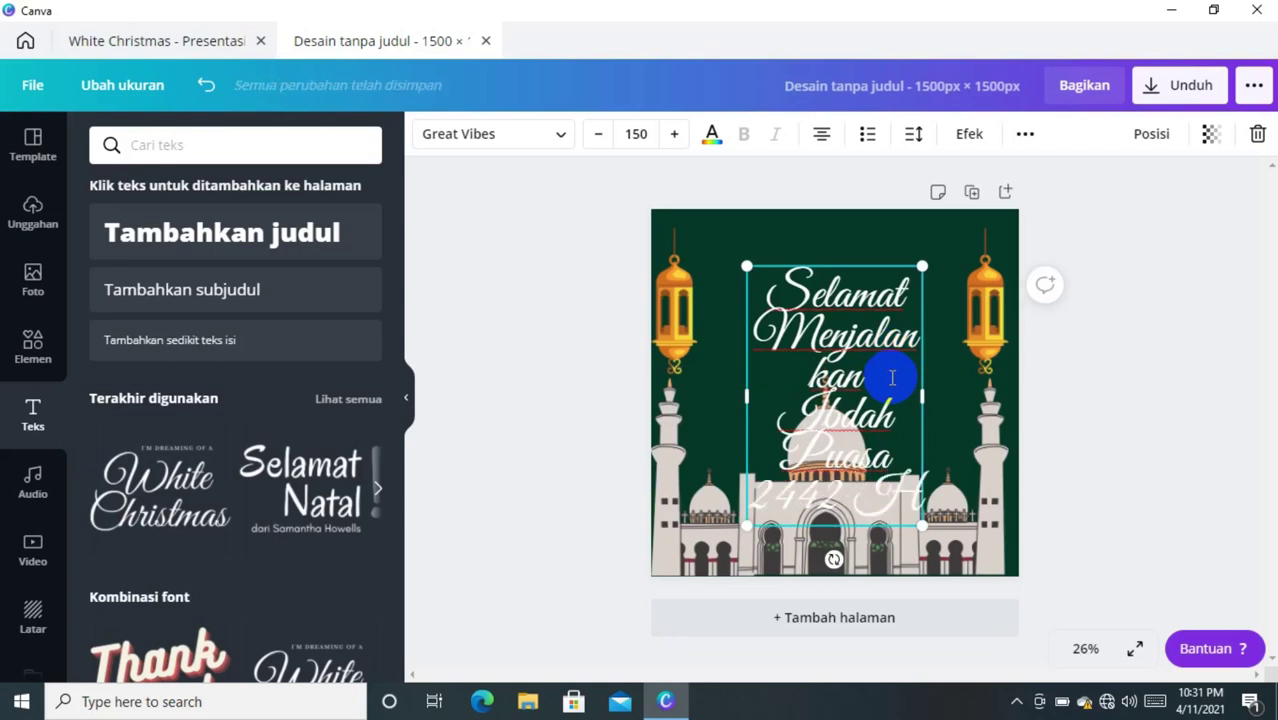
left_click_drag(893, 371, 892, 320)
key("ctrl+a")
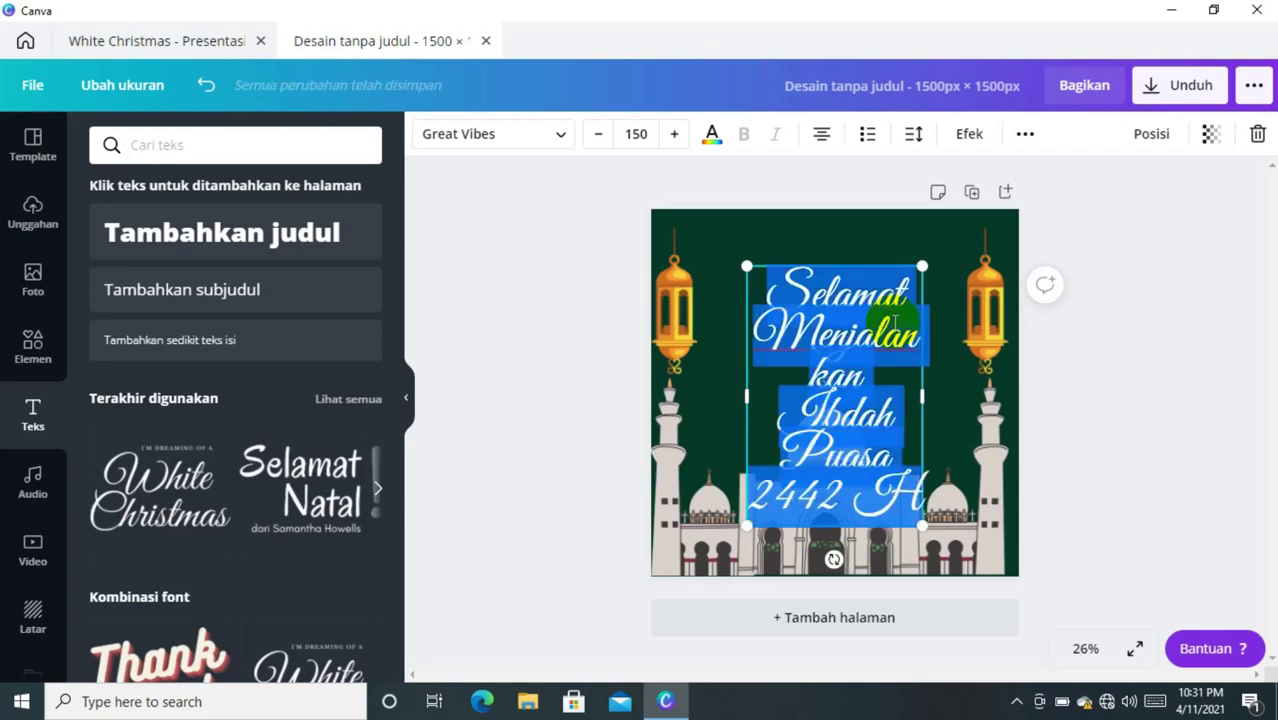
- Shrink the greeting to size 75, enlarge it slightly to 89.1, and move it top right
left_click(650, 136)
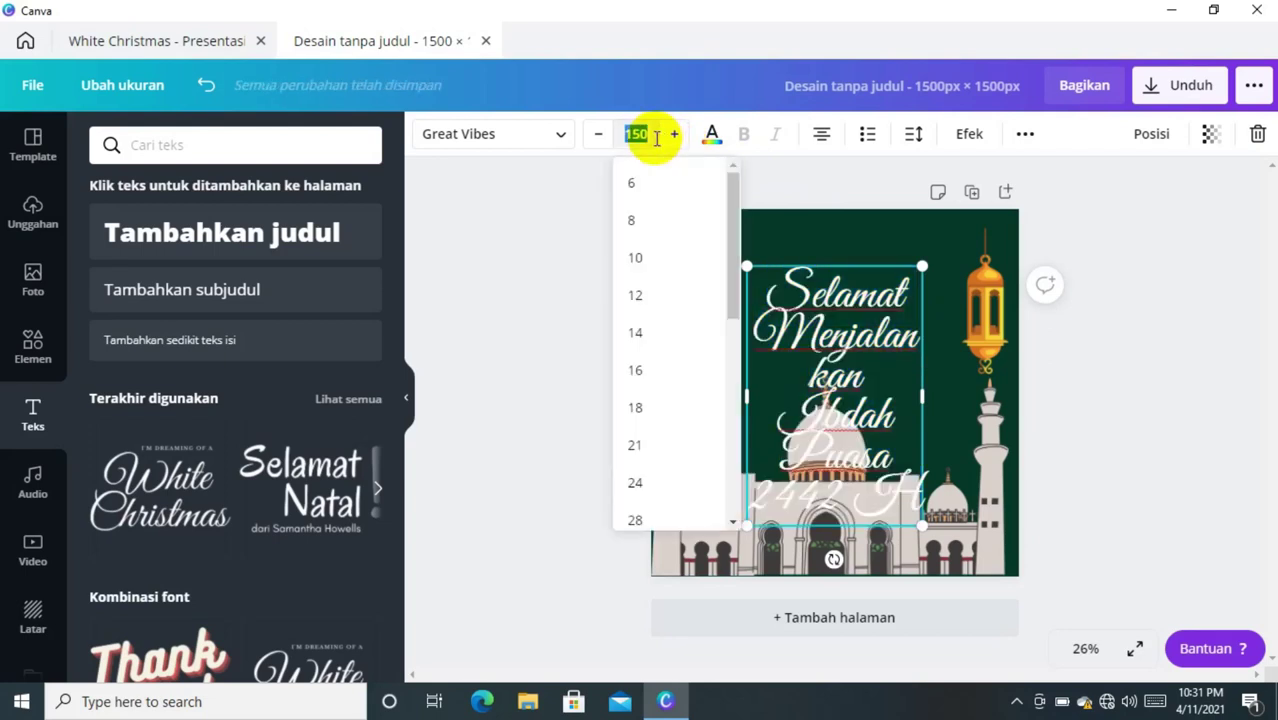
key("Return")
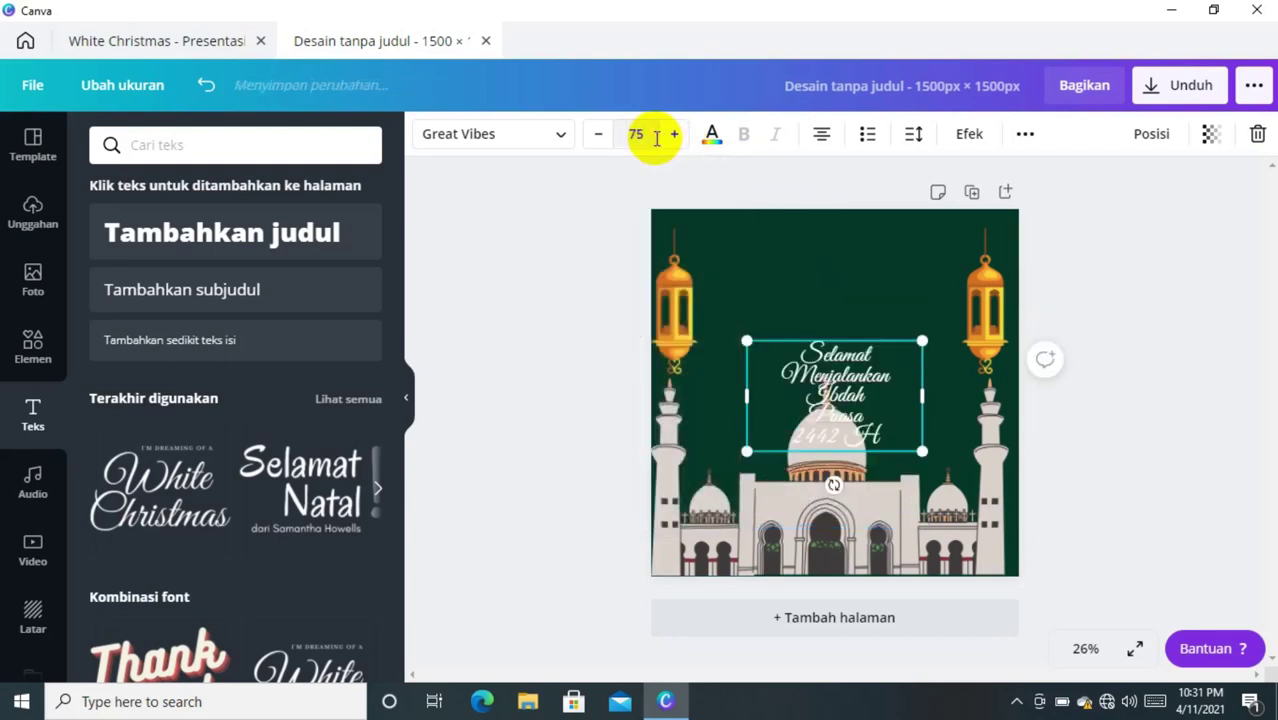
left_click(828, 340)
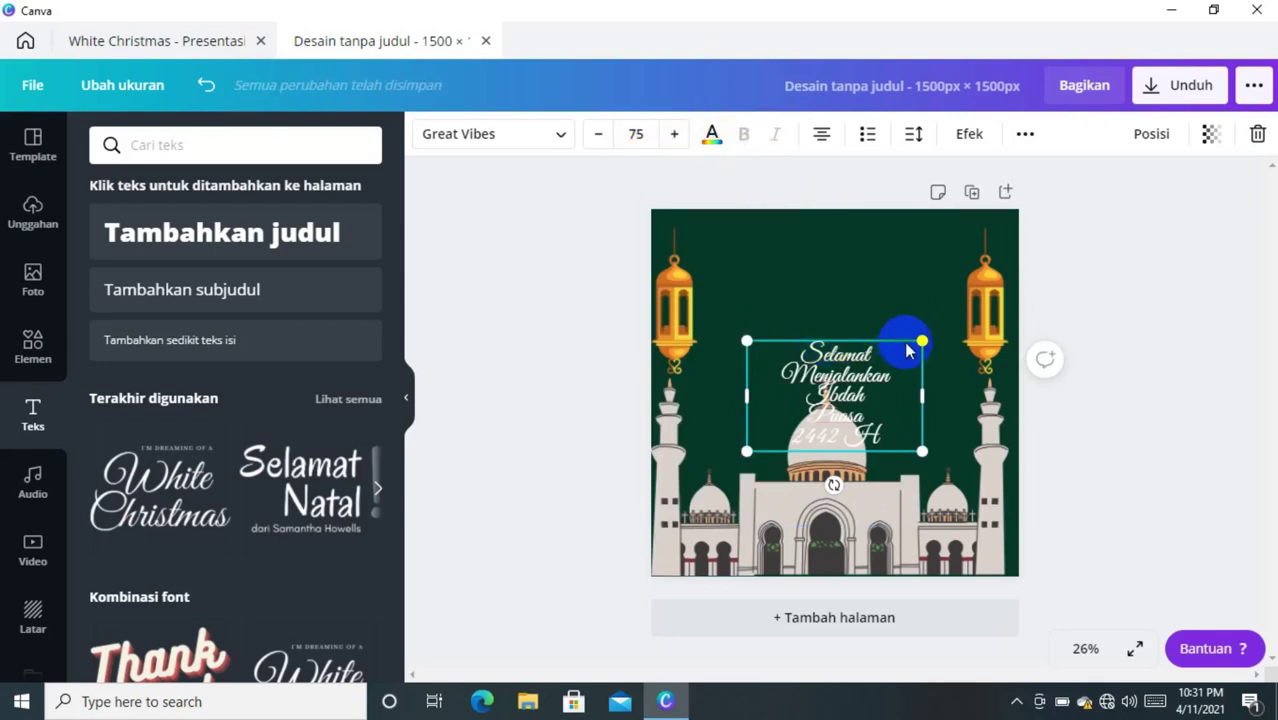
left_click_drag(919, 342, 945, 316)
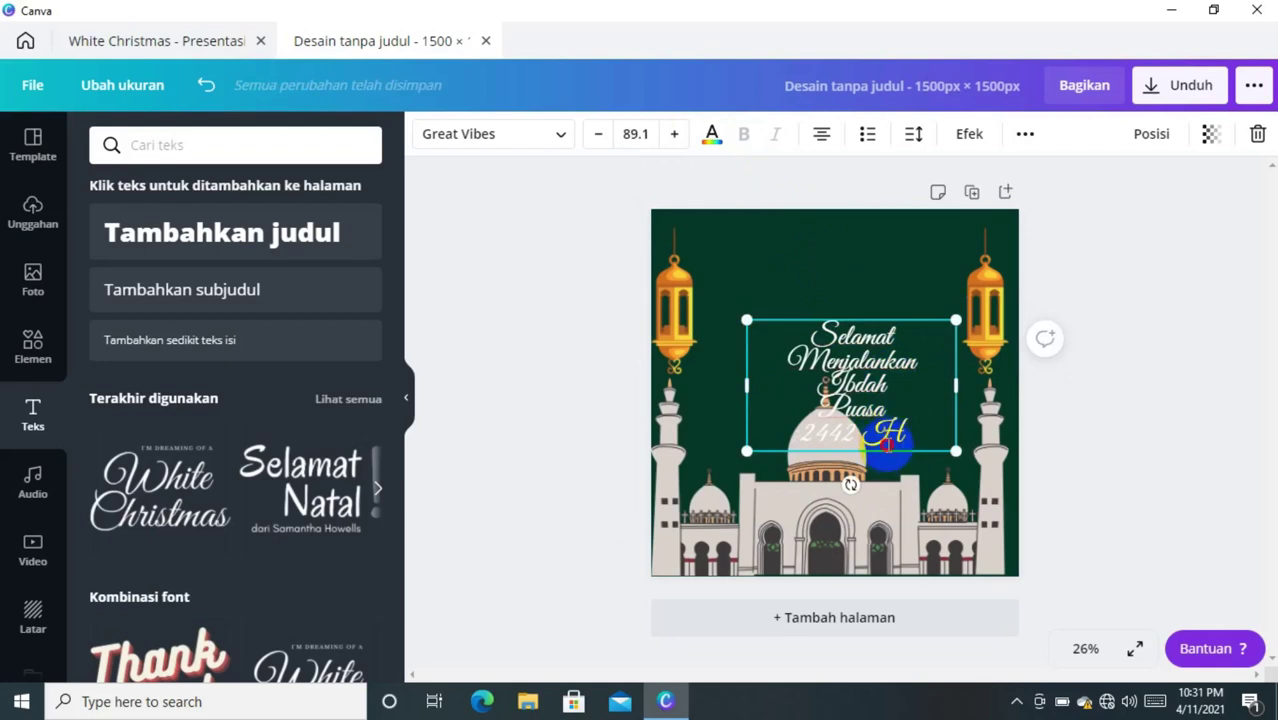
left_click_drag(889, 456, 939, 353)
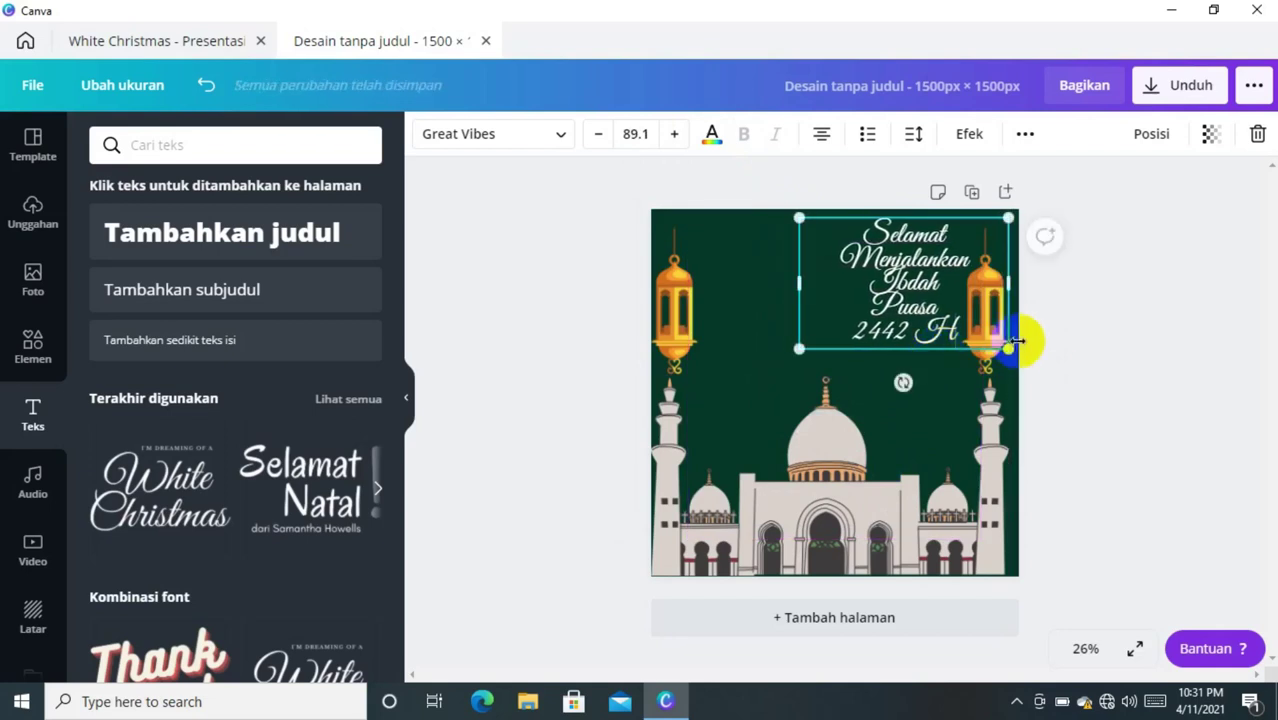
left_click(1105, 350)
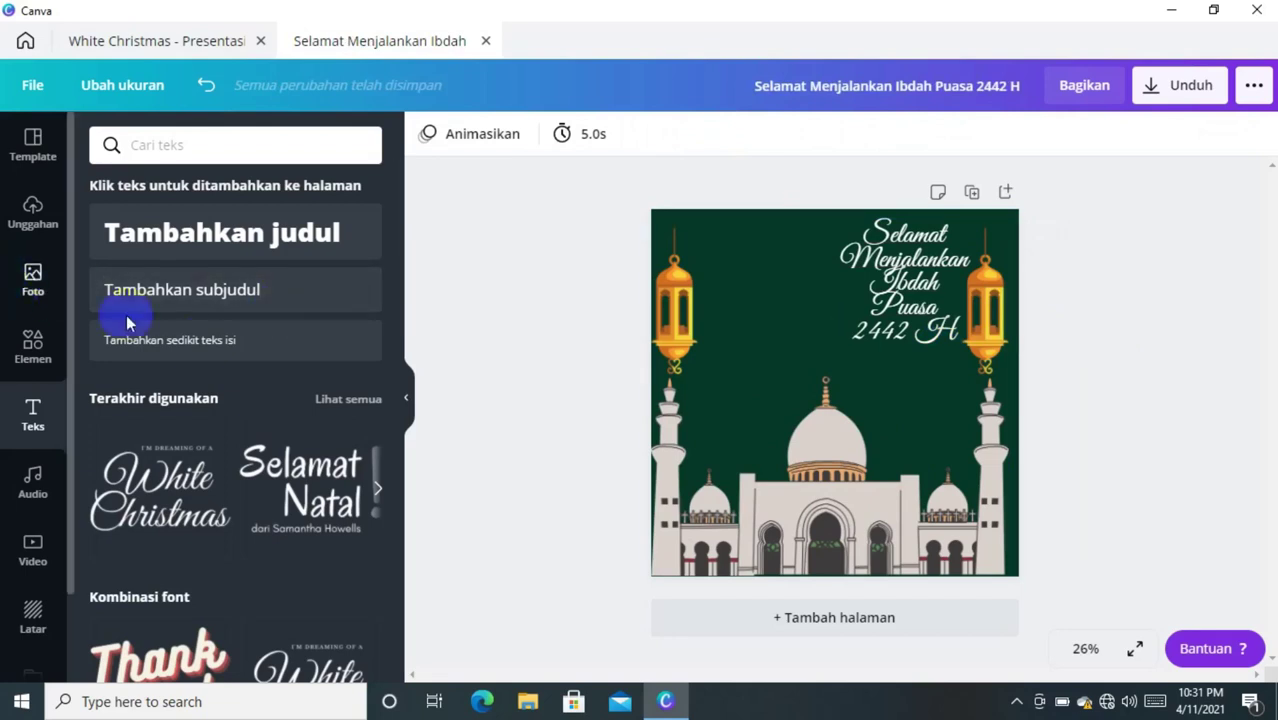
- Add a circular Bingkai photo frame, shrink it, and place it in the top-left area
scroll(385, 295, "down", 3)
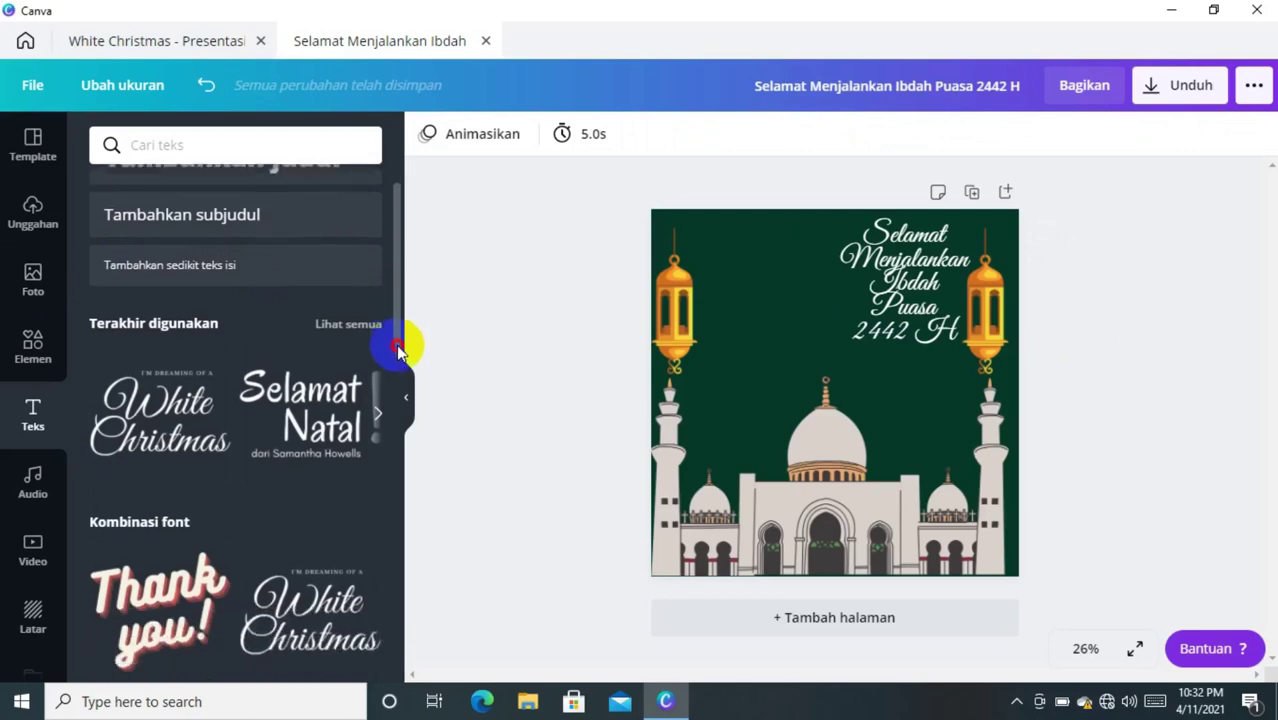
scroll(385, 303, "up", 3)
left_click(37, 355)
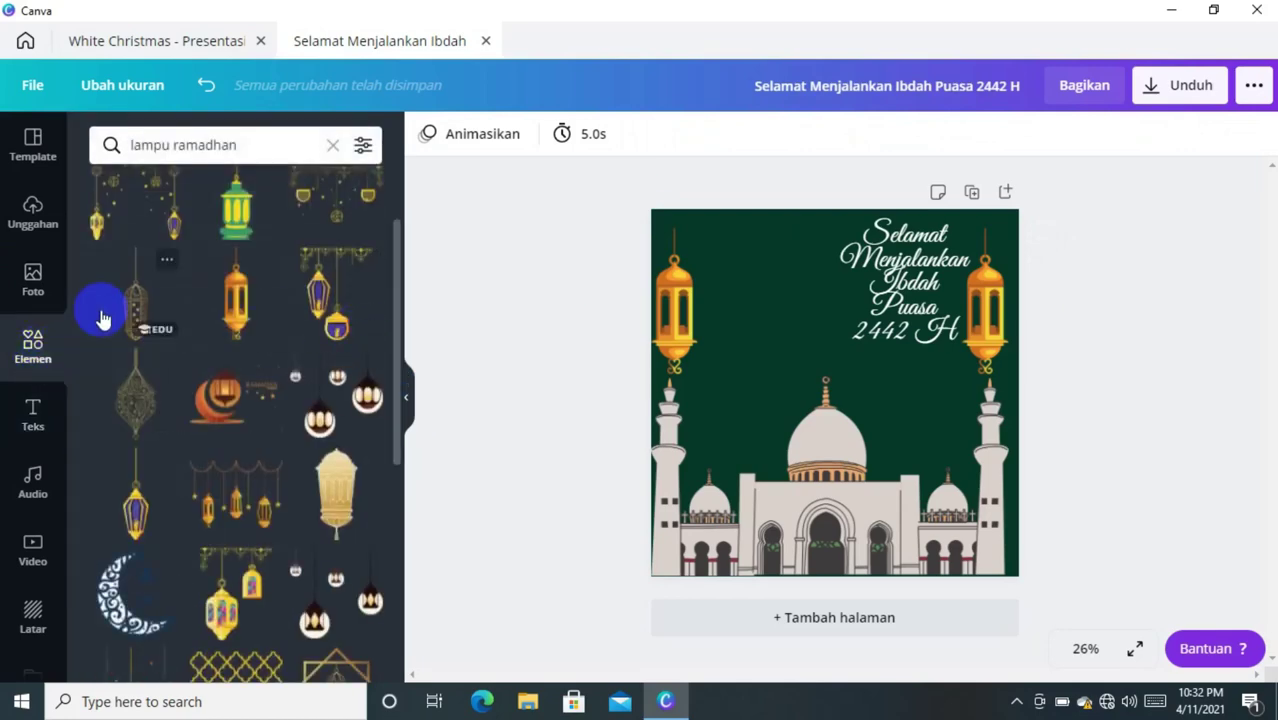
left_click(330, 145)
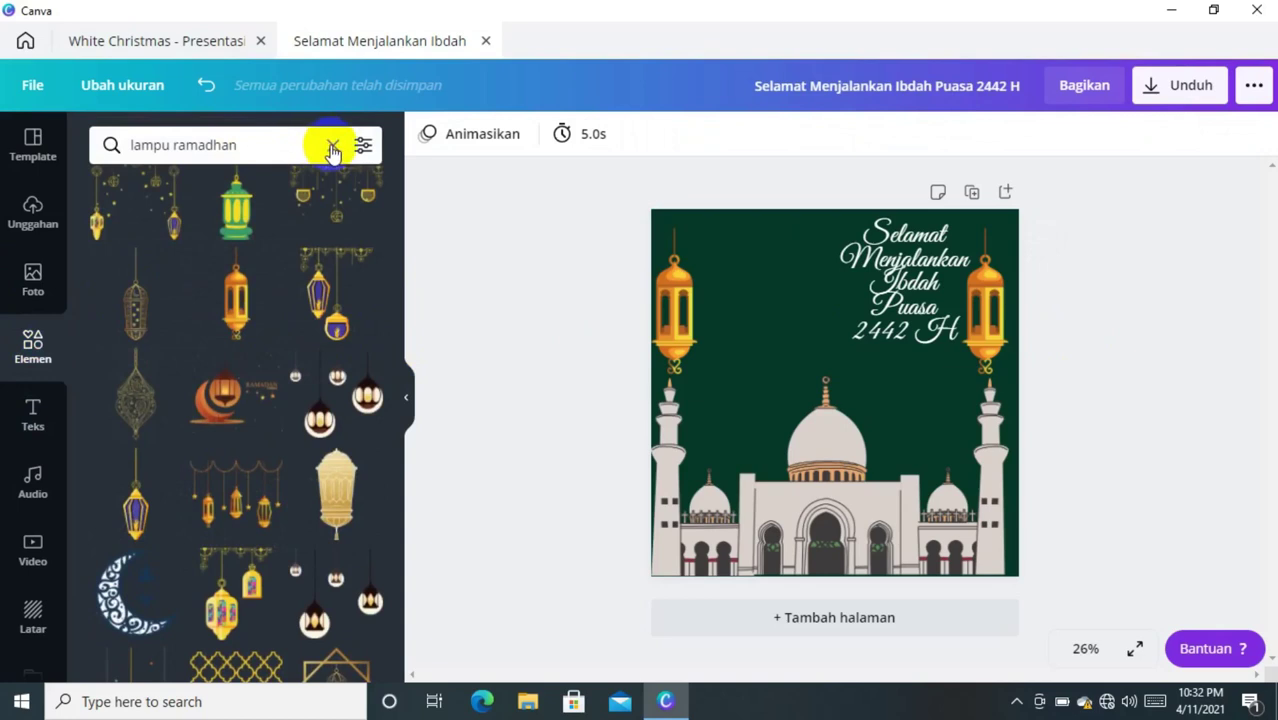
left_click(333, 148)
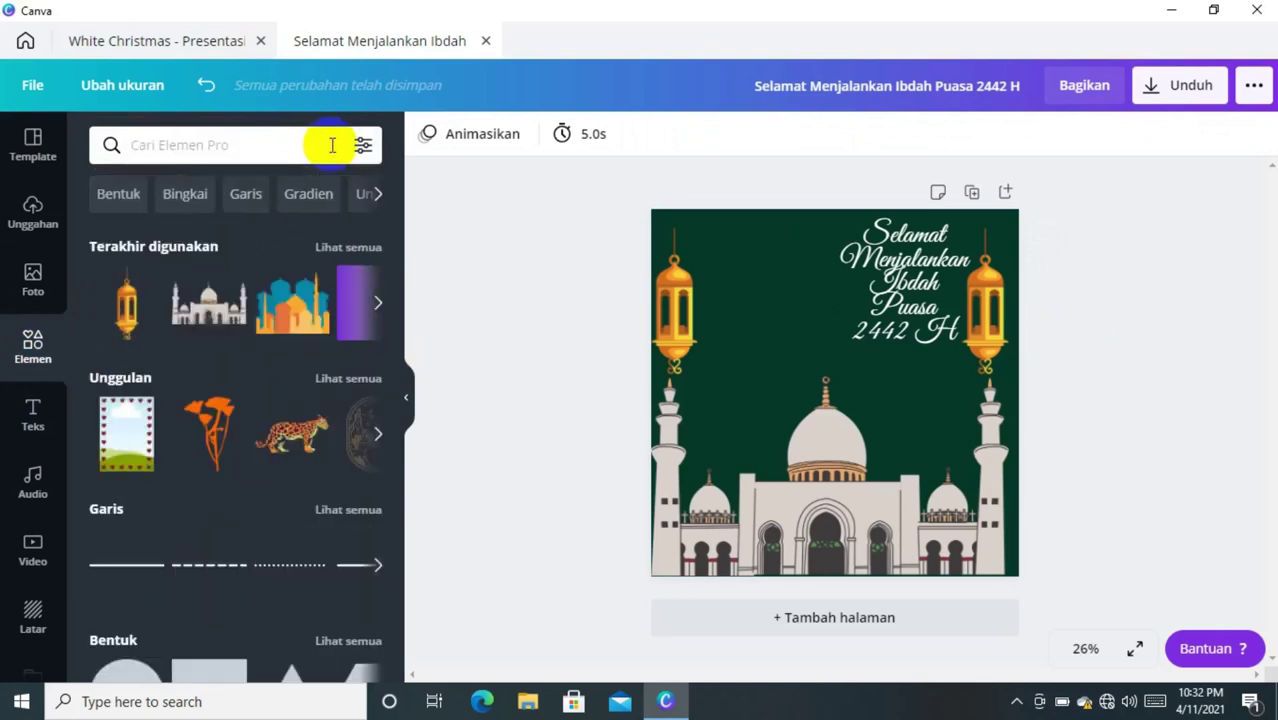
left_click_drag(396, 225, 414, 323)
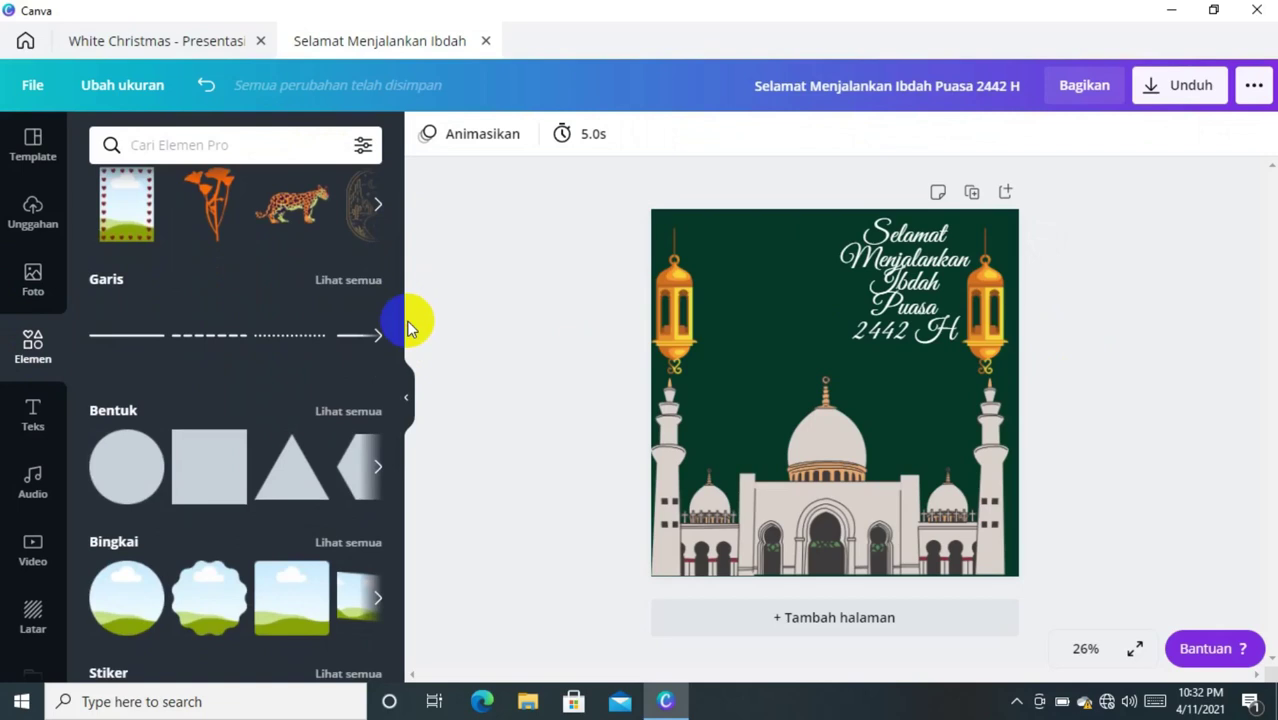
left_click(139, 592)
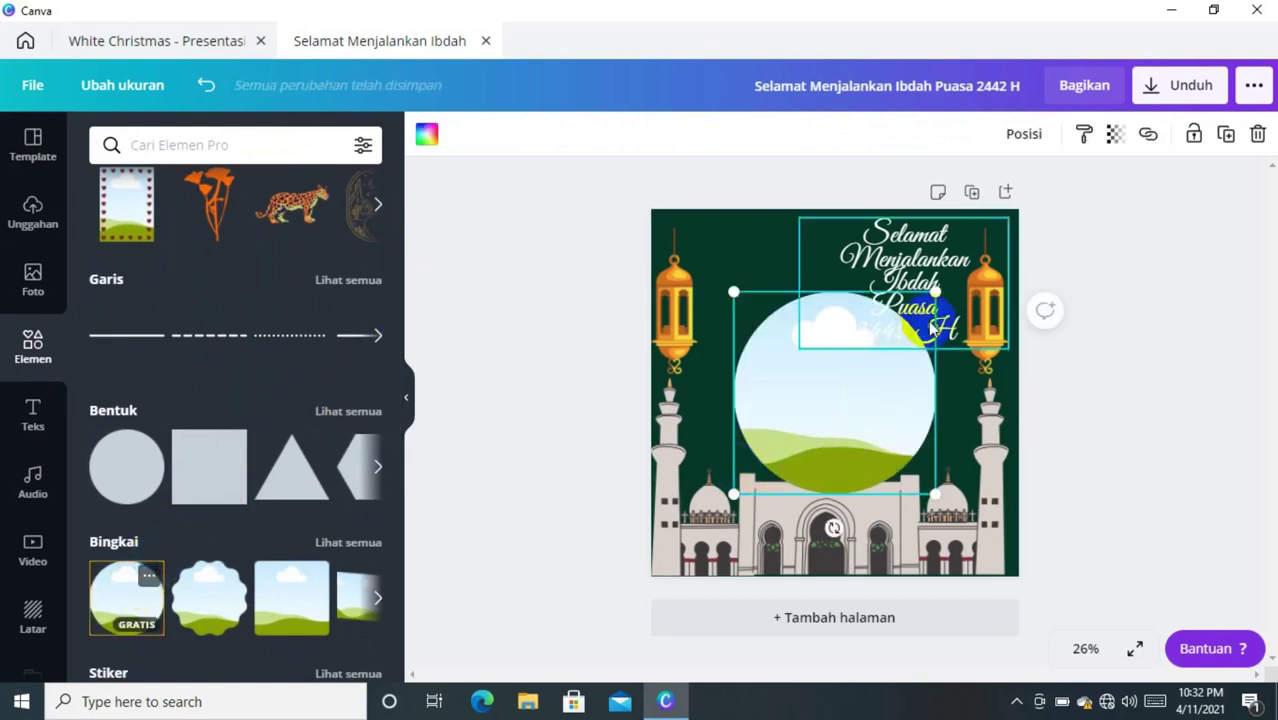
left_click_drag(933, 293, 882, 345)
left_click_drag(822, 390, 767, 252)
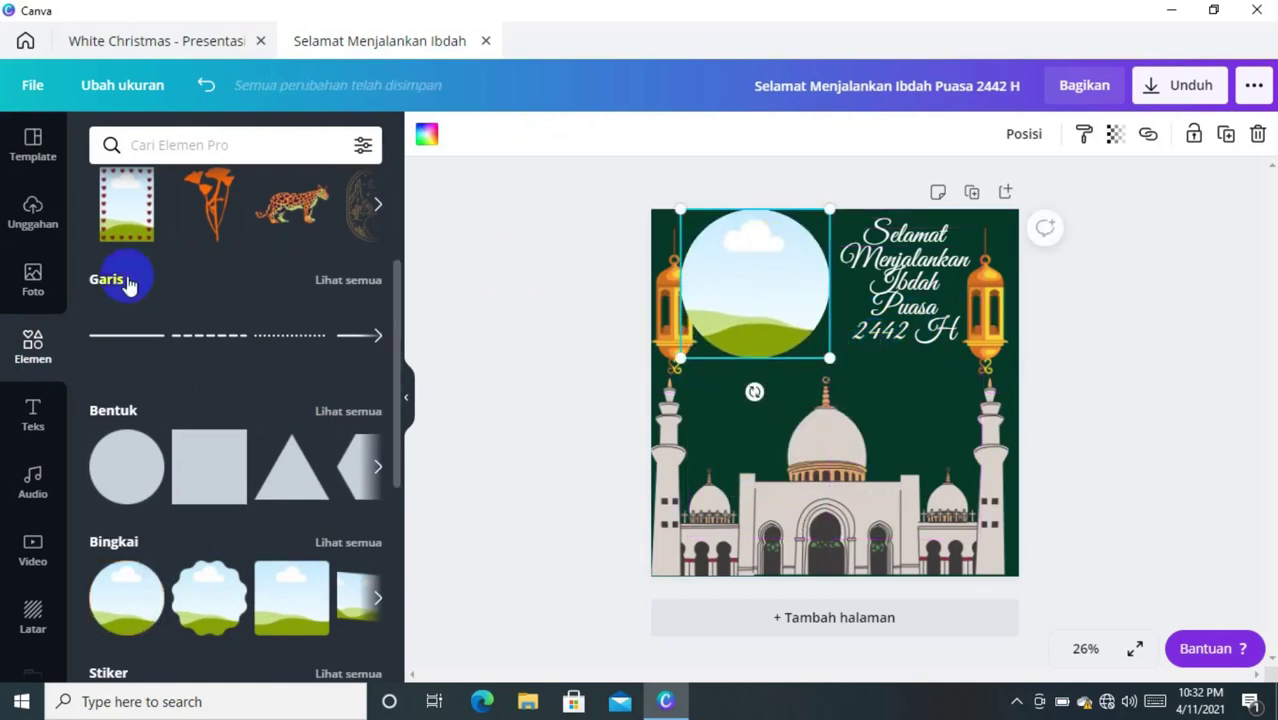
left_click(44, 220)
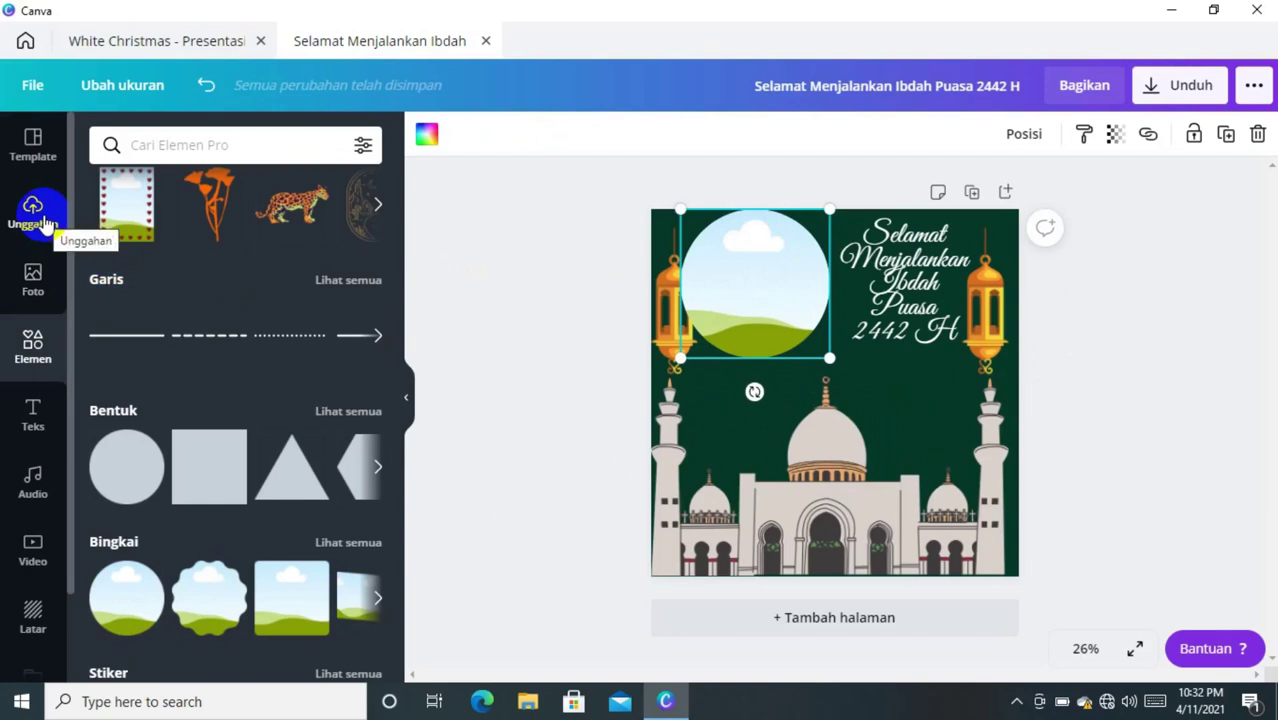
- Drop an uploaded portrait photo into the circle frame, then shrink and nudge it top left
left_click(45, 222)
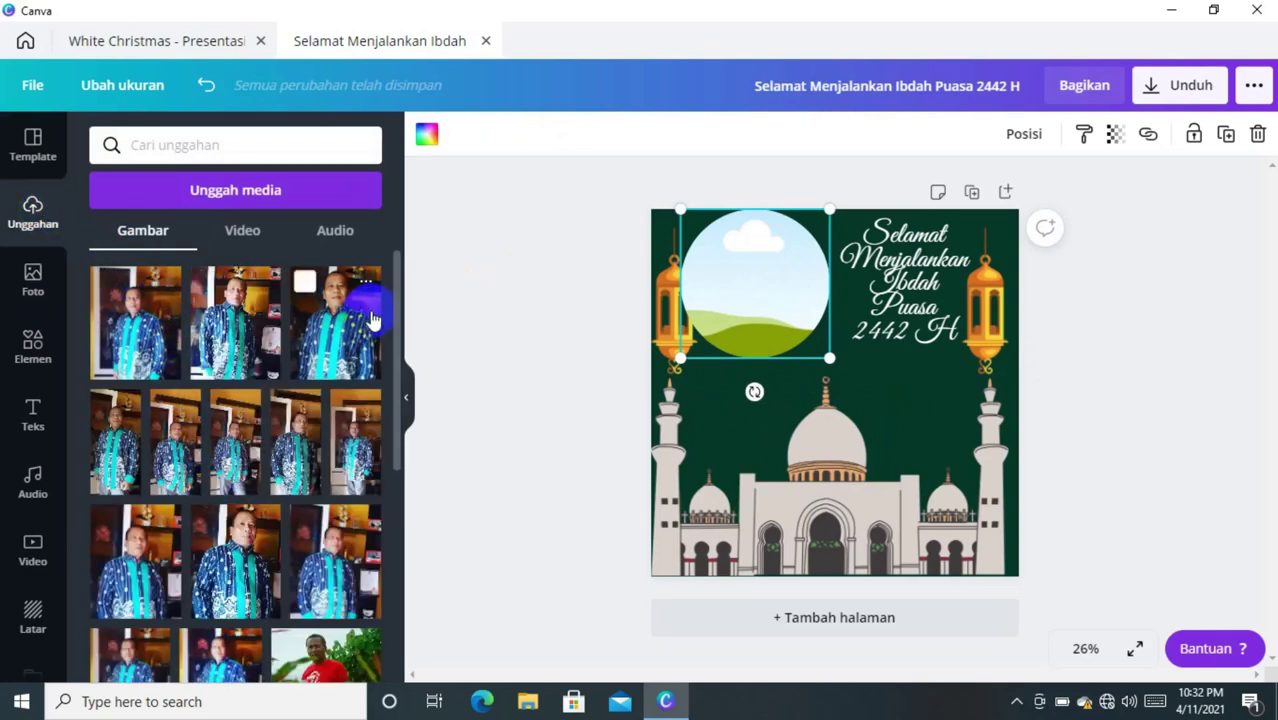
left_click_drag(399, 320, 400, 403)
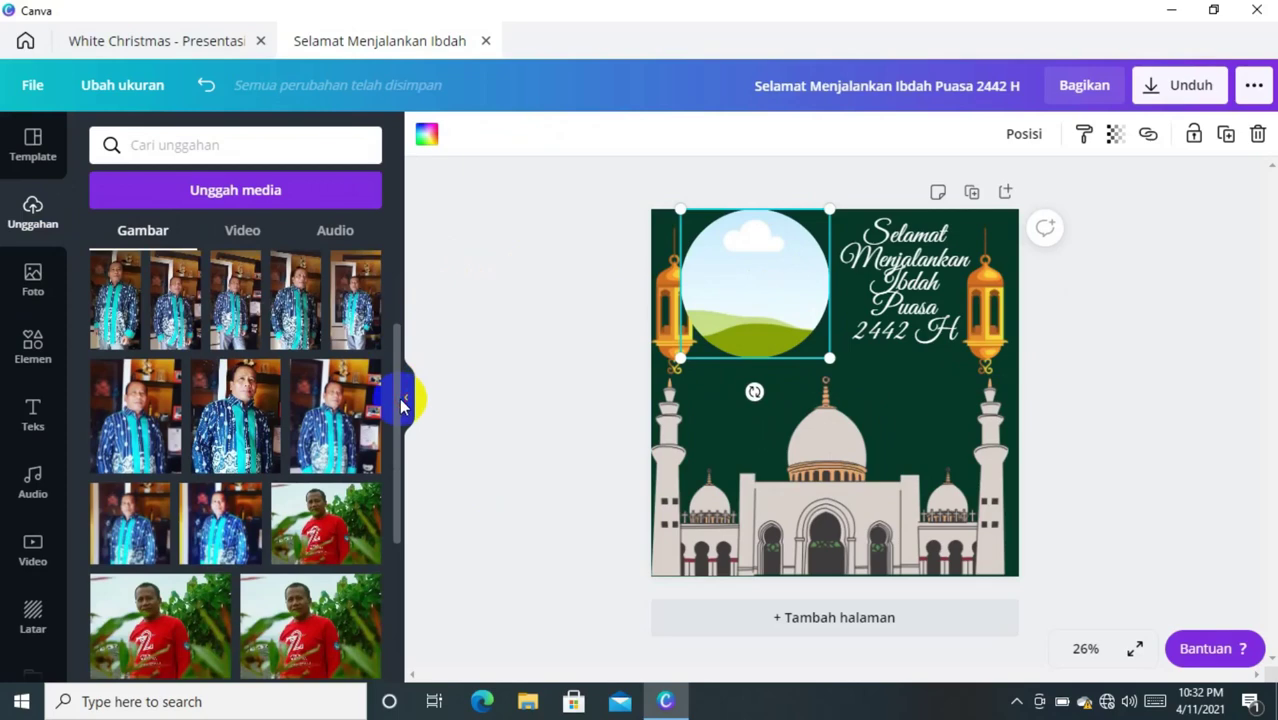
left_click(152, 520)
left_click_drag(800, 428, 755, 345)
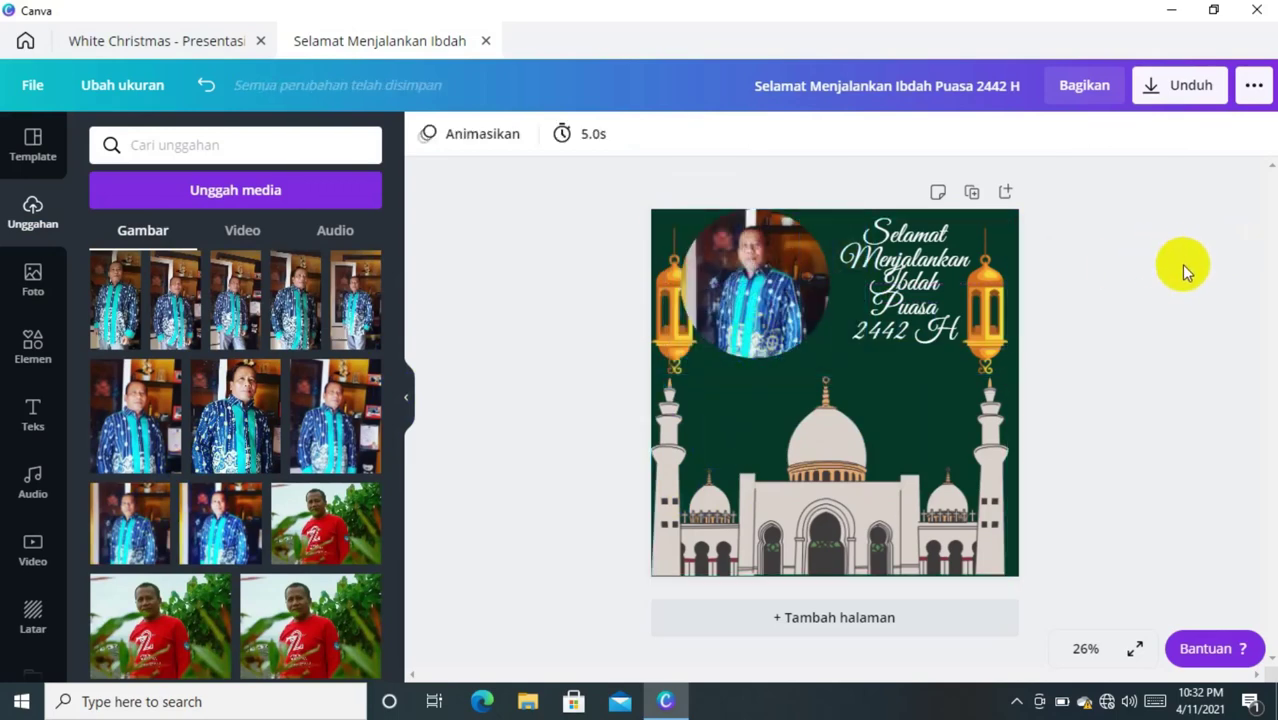
left_click(805, 255)
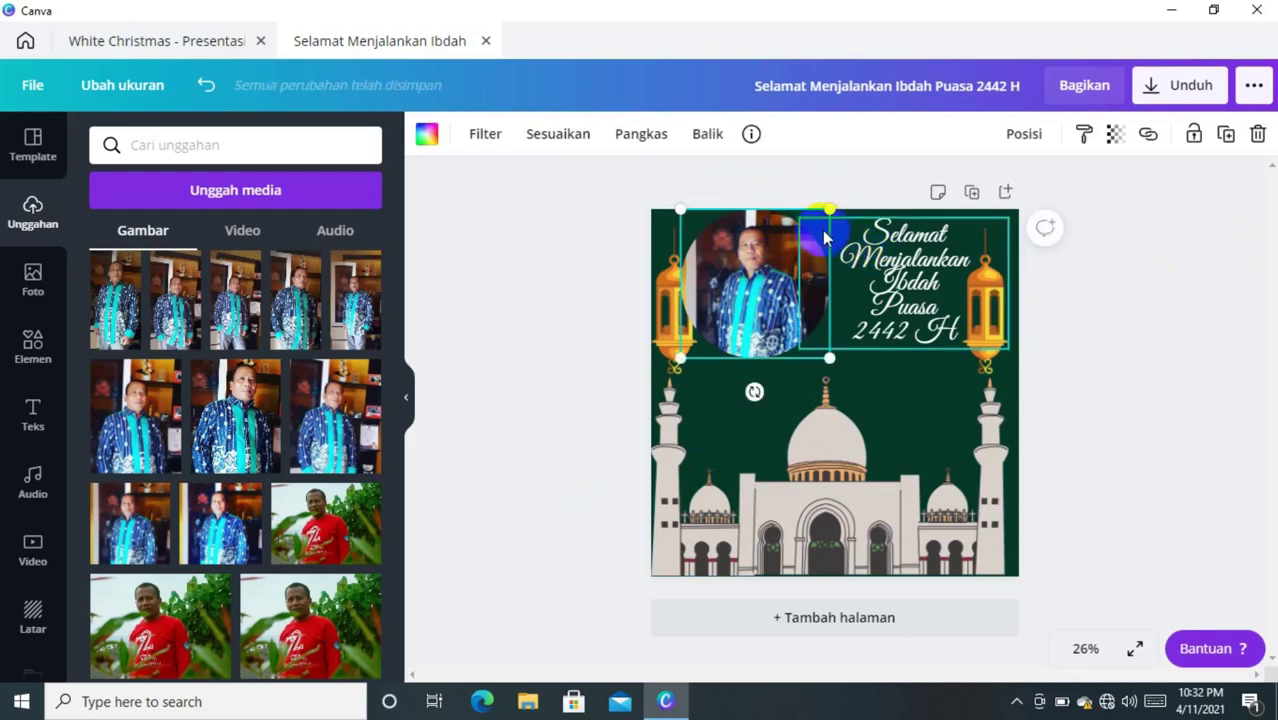
left_click_drag(822, 216, 805, 234)
left_click_drag(757, 281, 760, 258)
left_click(1093, 278)
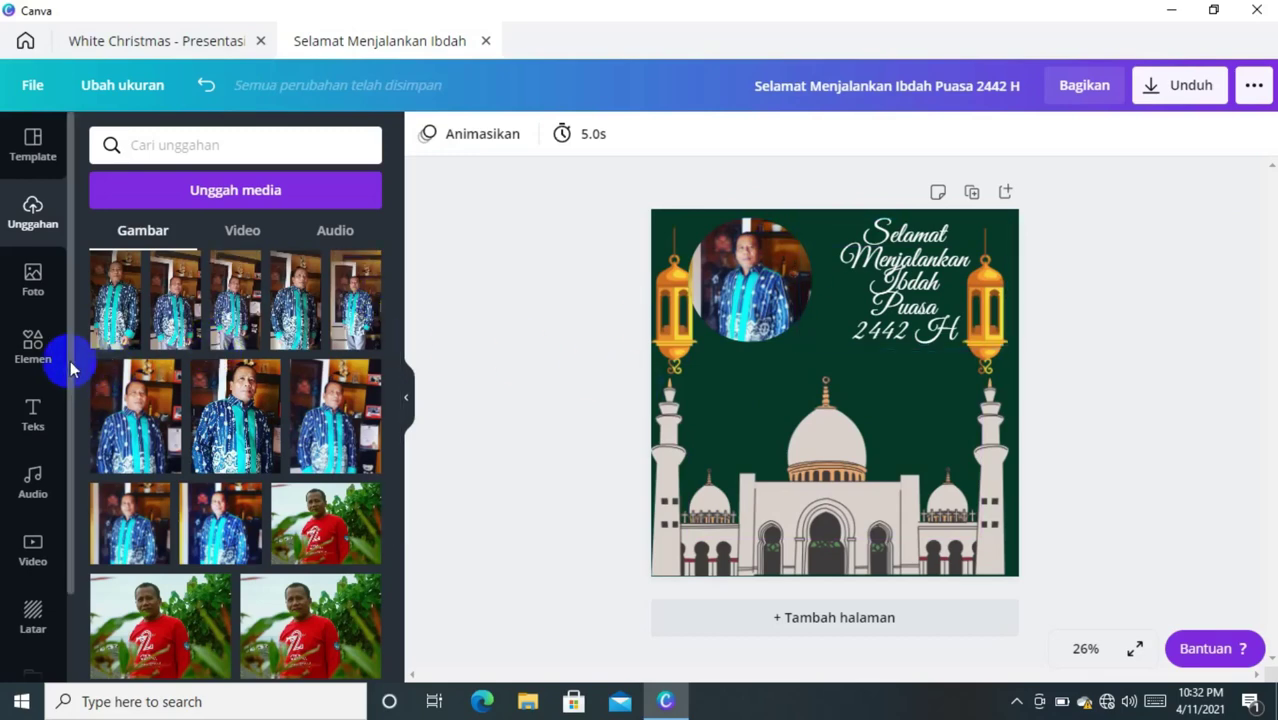
- Add a heading text box containing the sender's name followed by 'dan Keluarga'
left_click(40, 412)
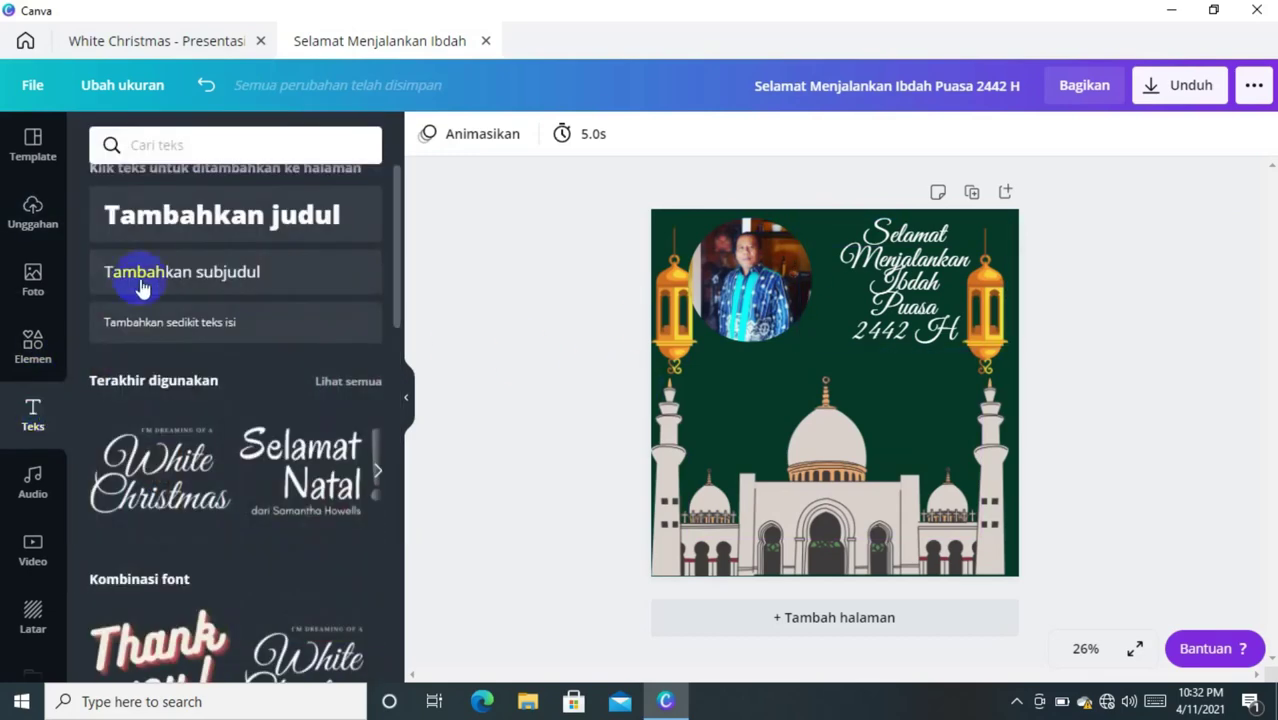
left_click(180, 239)
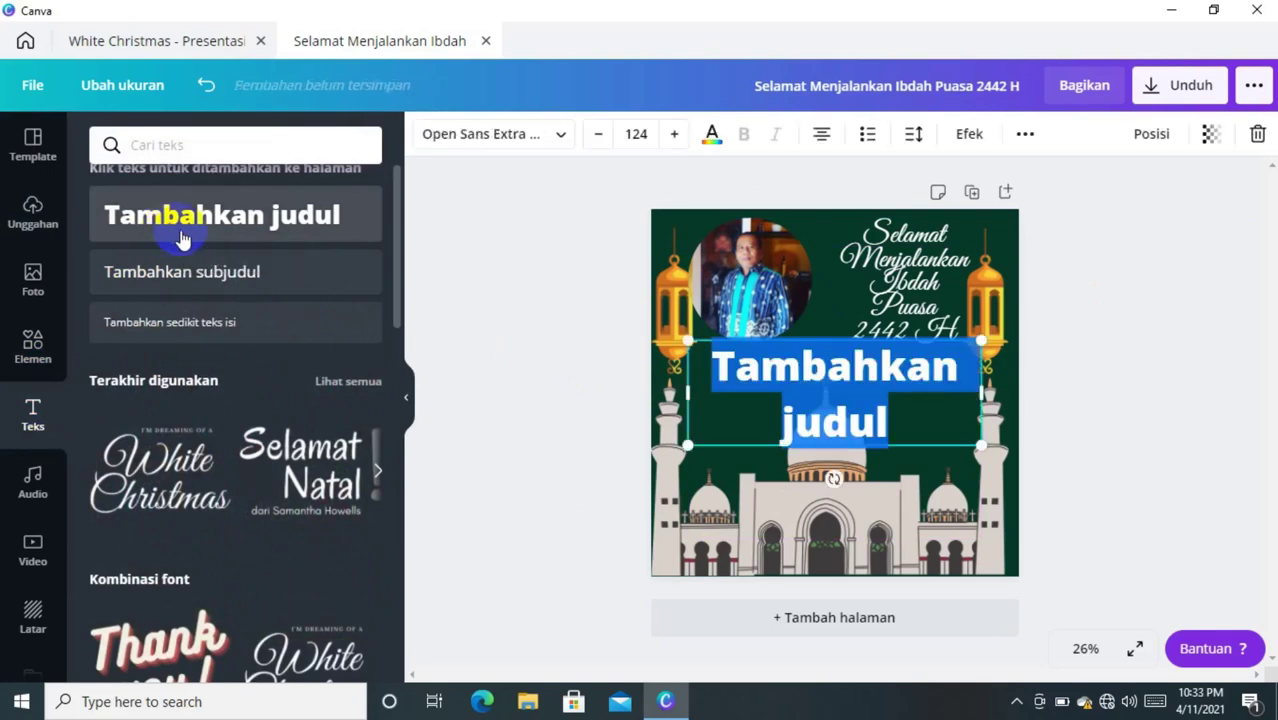
left_click(818, 395)
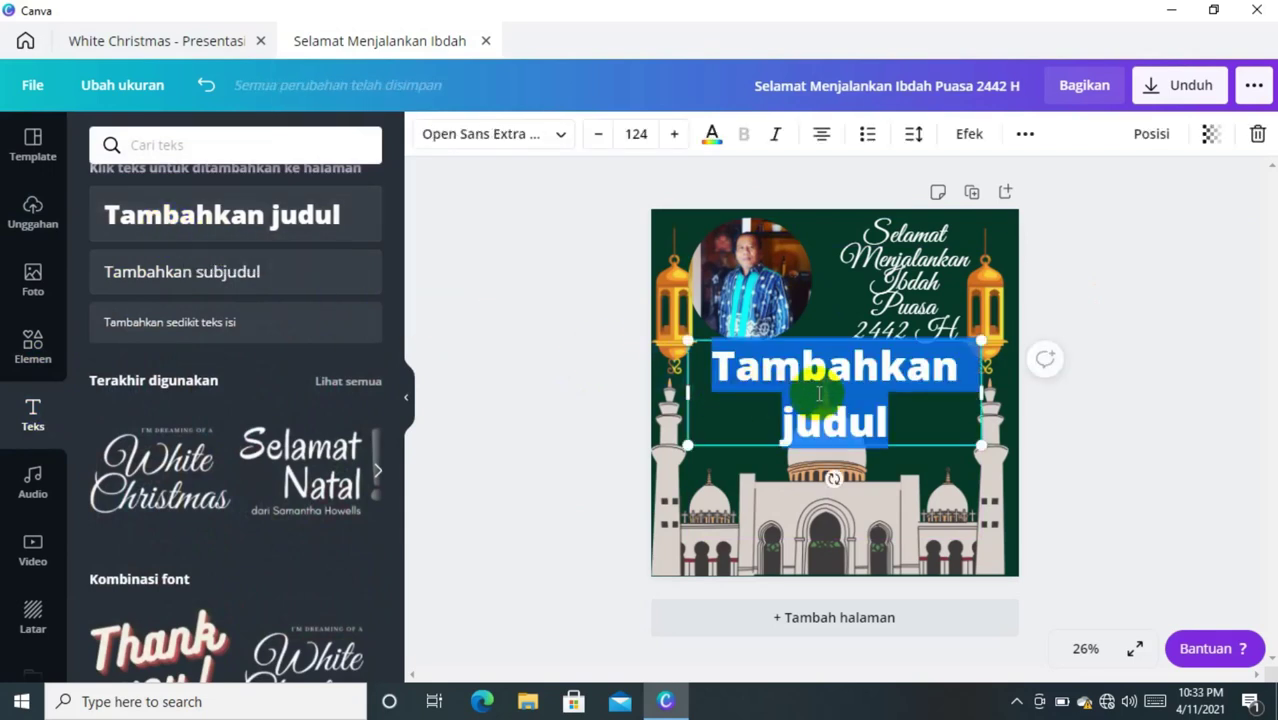
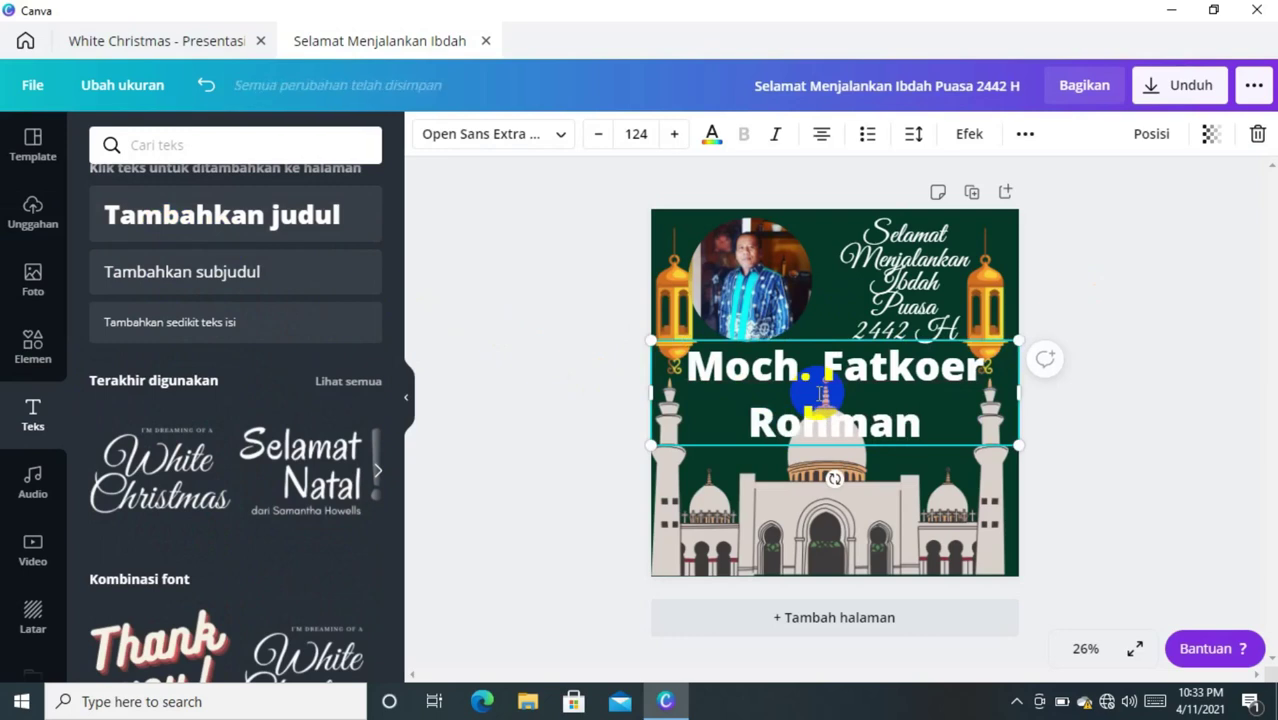
type(" dan K")
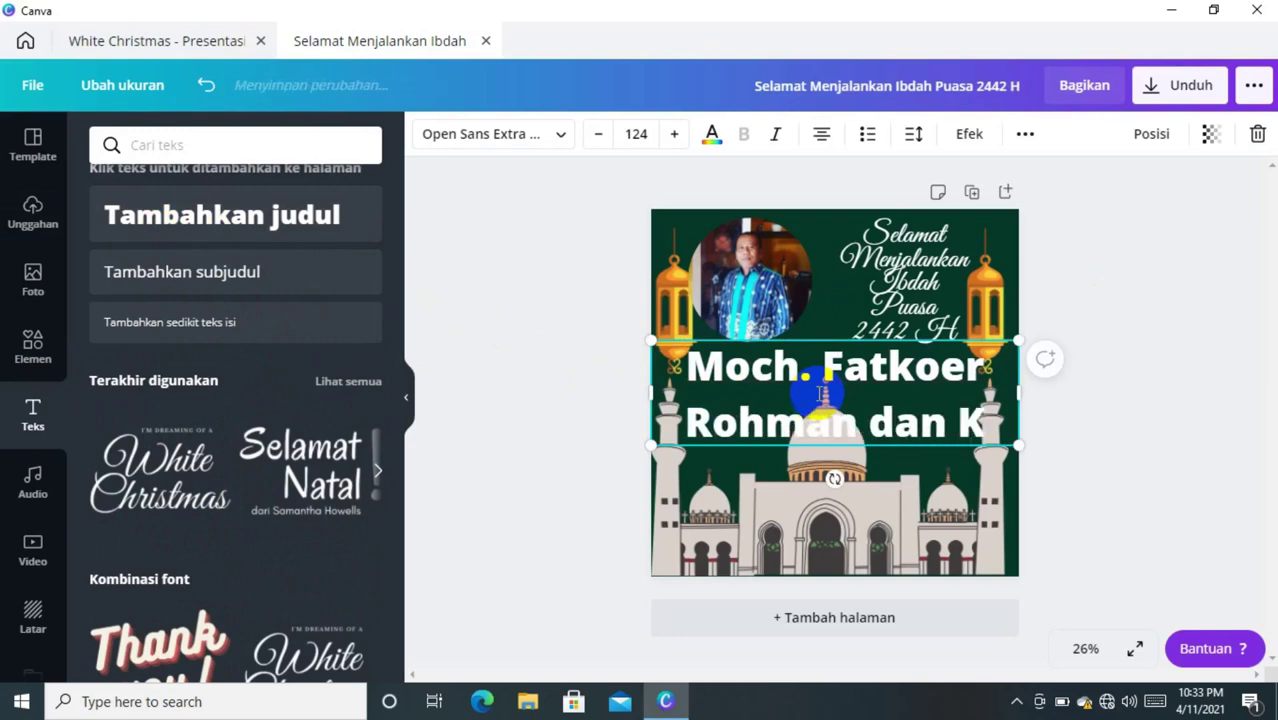
type("elua")
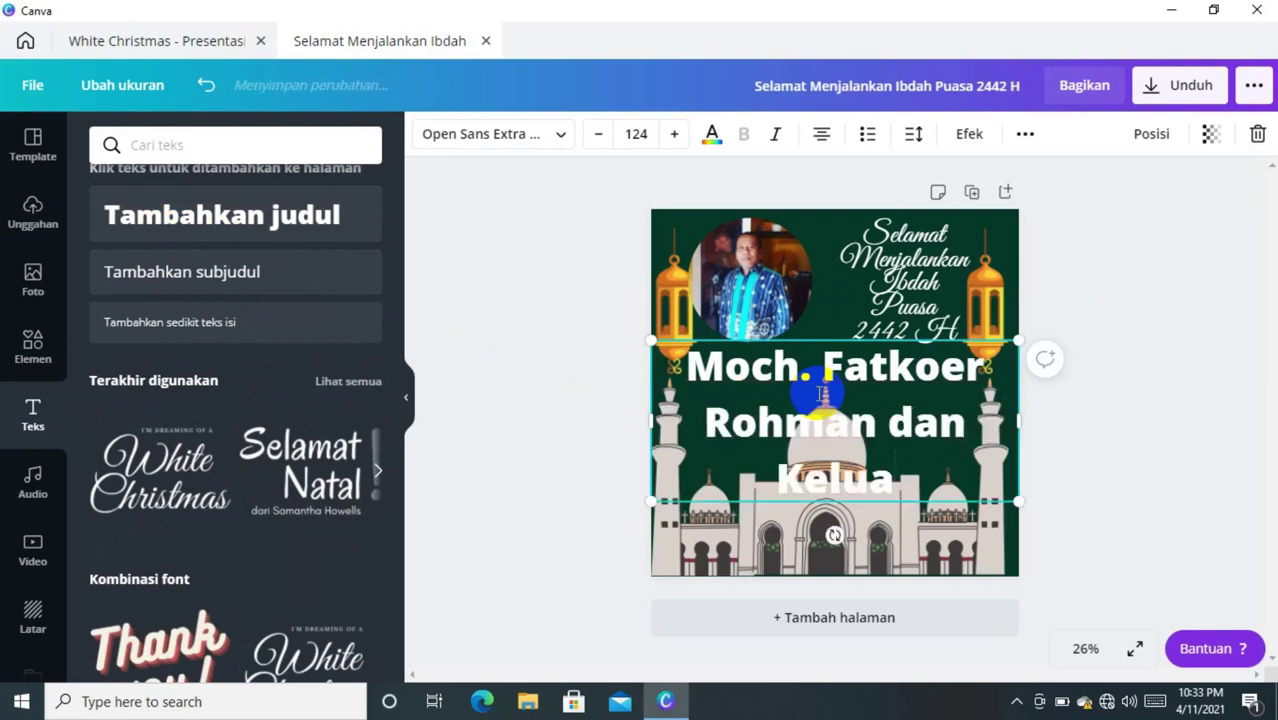
type("rga")
- Set the name line to size 50, then shrink it to 46.5 and centre it below the greeting
triple_click(821, 393)
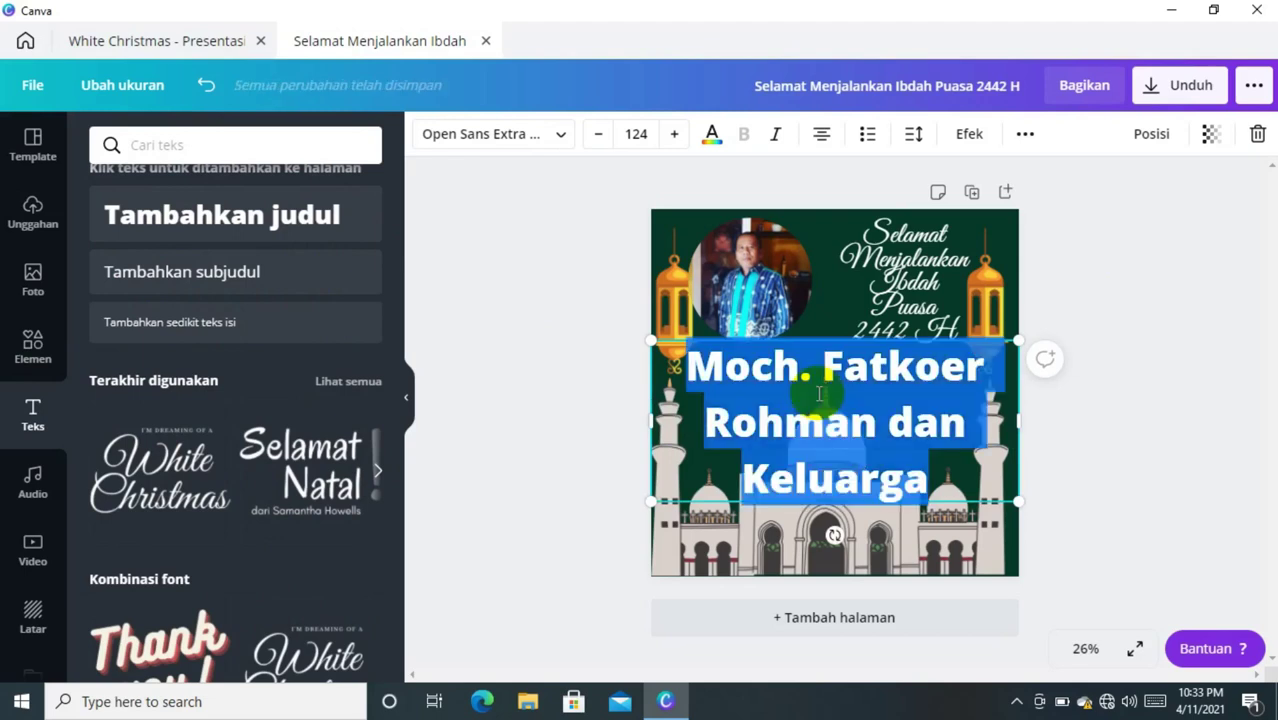
left_click(654, 137)
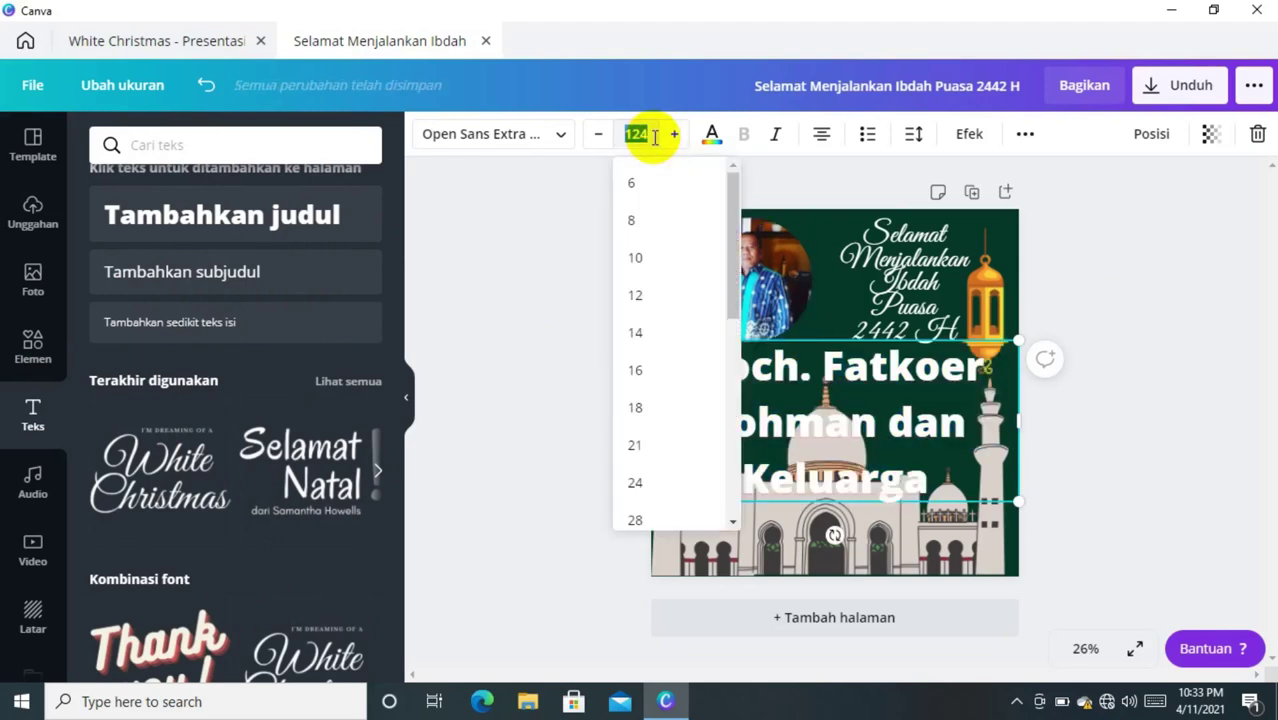
type("50")
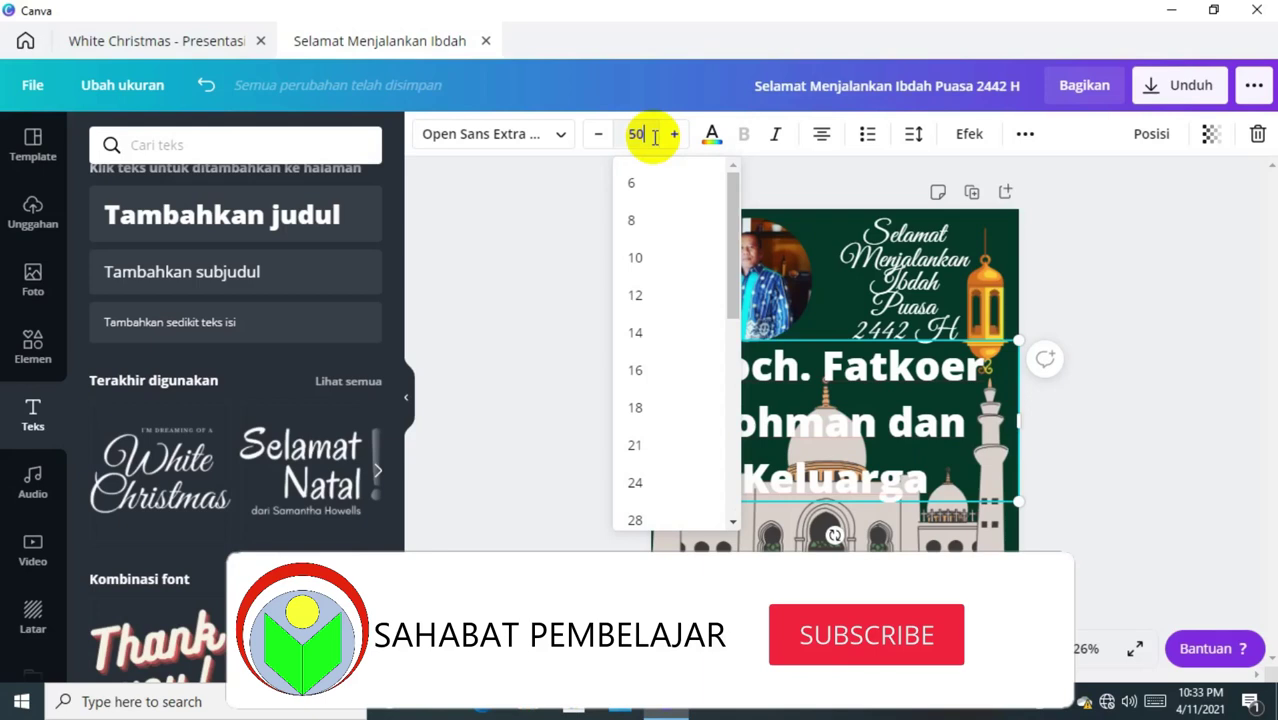
key("Return")
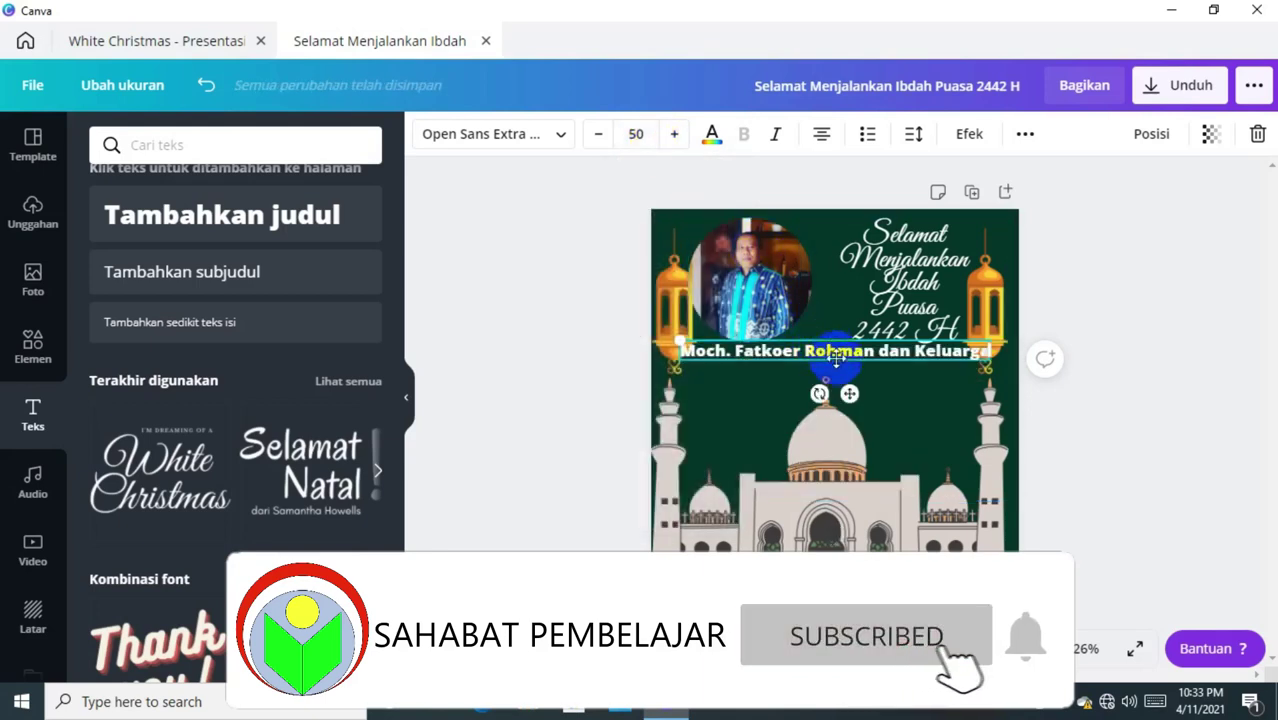
left_click(849, 393)
left_click_drag(849, 393, 852, 416)
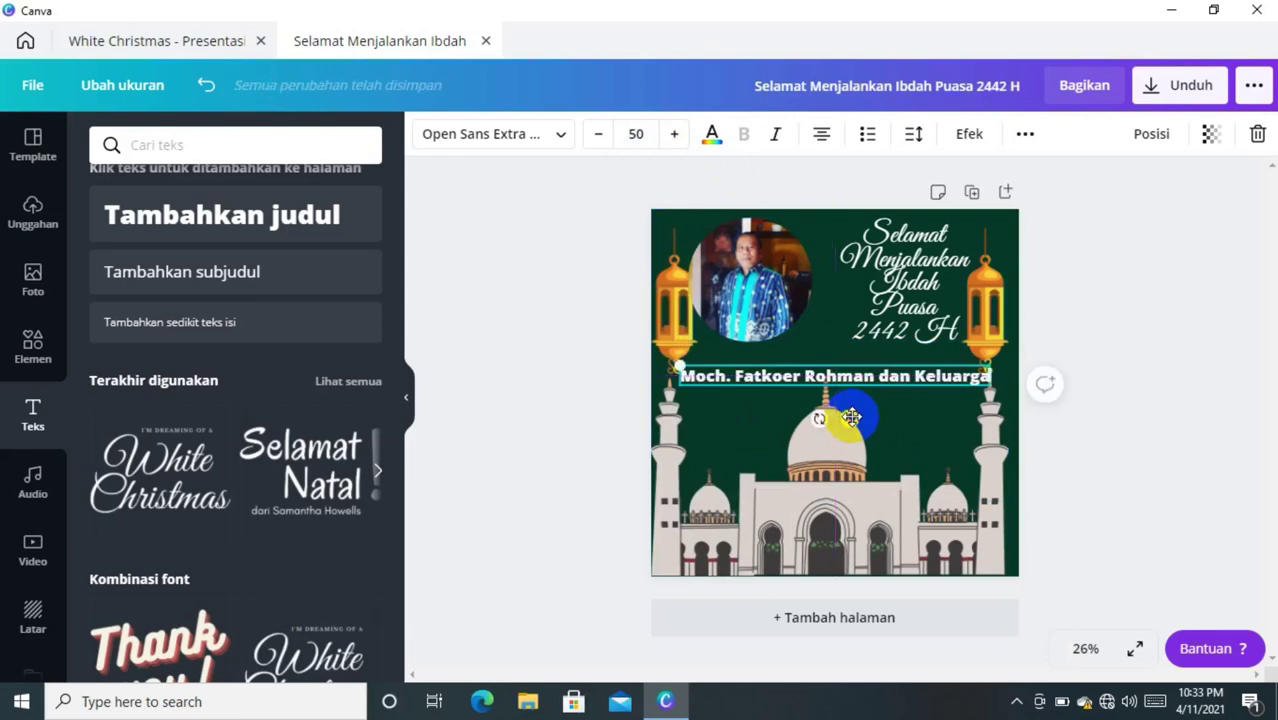
left_click(986, 377)
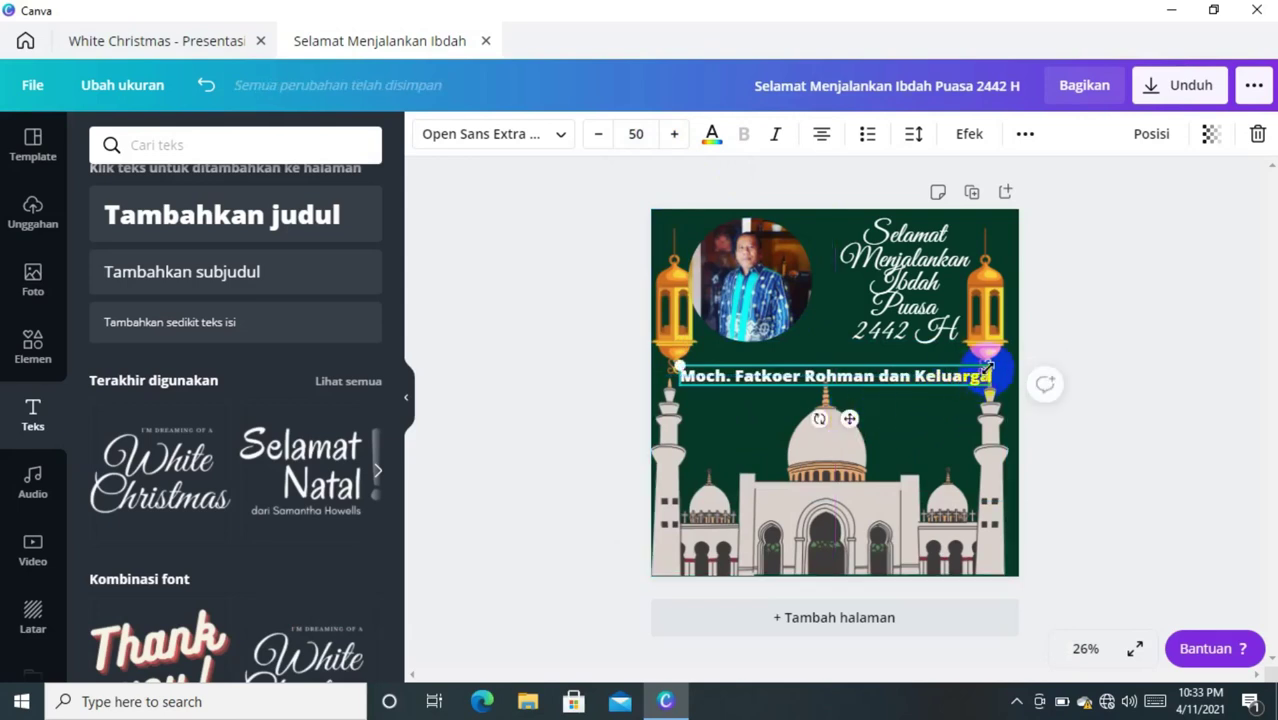
left_click_drag(986, 372, 906, 378)
left_click(930, 376)
left_click(840, 416)
left_click_drag(840, 416, 849, 405)
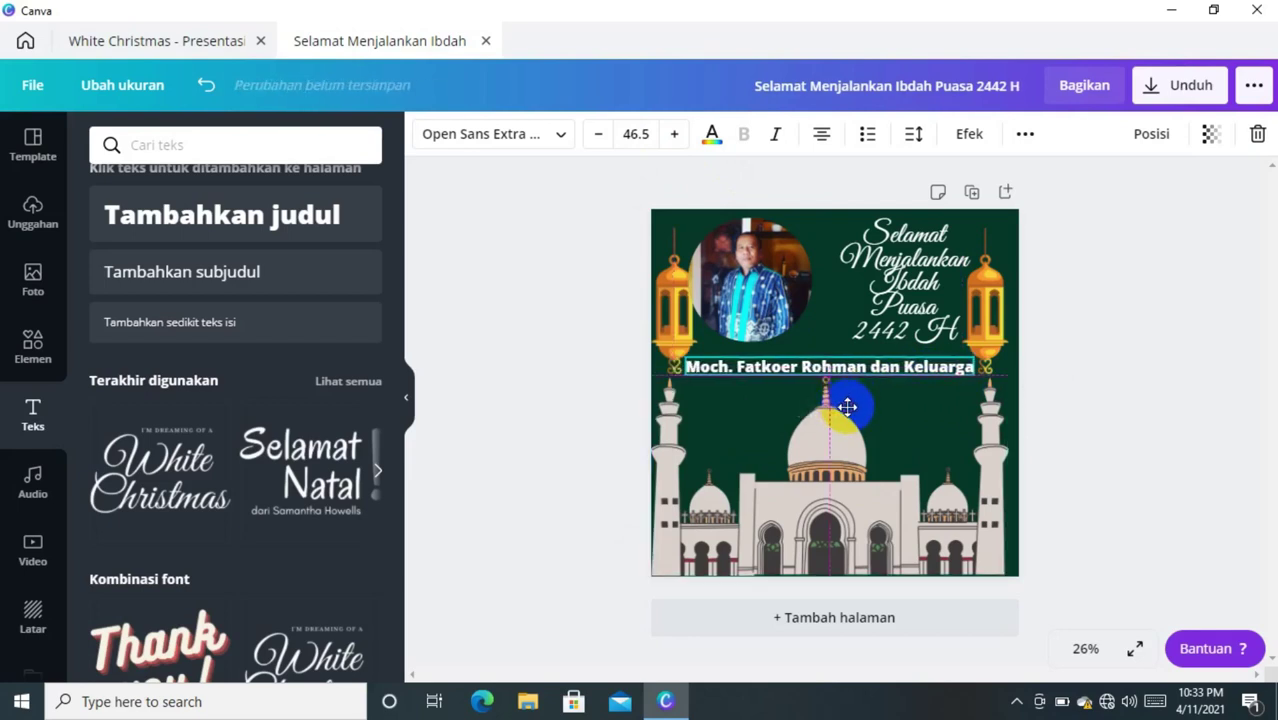
- Change the greeting's year from 2442 H to 1442 H by replacing the leading 2
left_click(1067, 353)
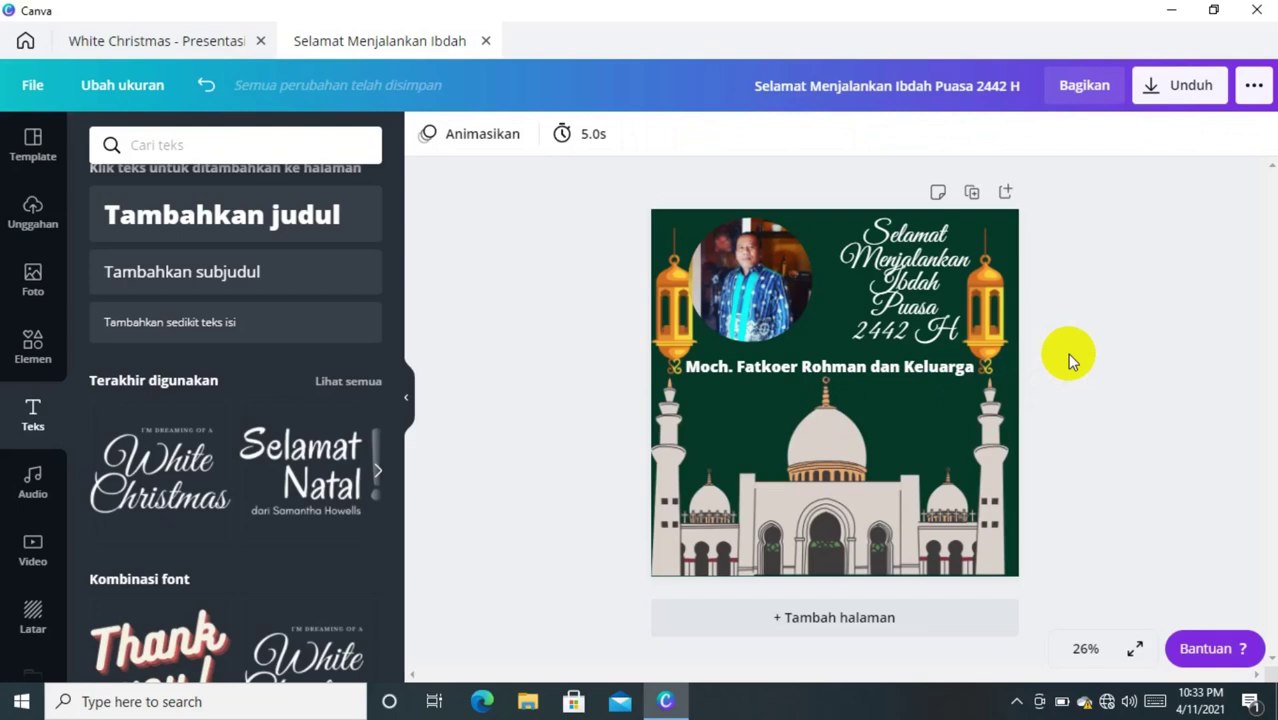
left_click(871, 336)
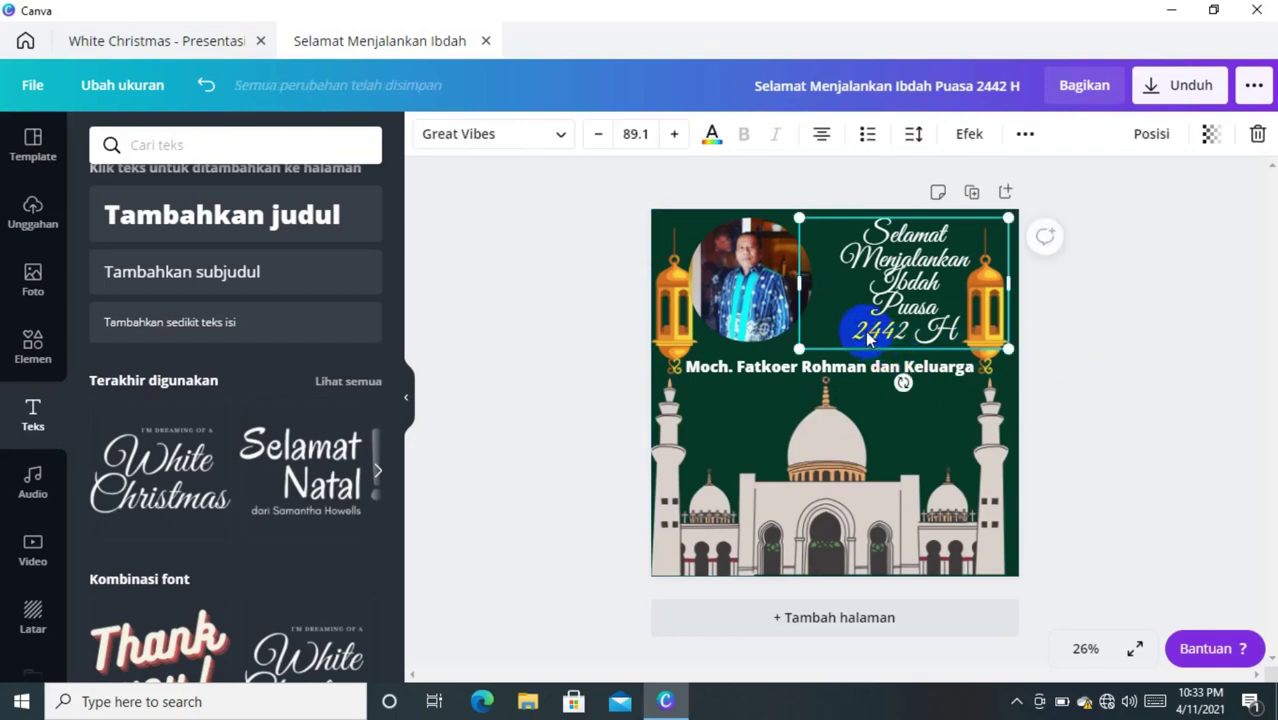
double_click(871, 336)
left_click(870, 331)
key("BackSpace")
type("1")
left_click(897, 418)
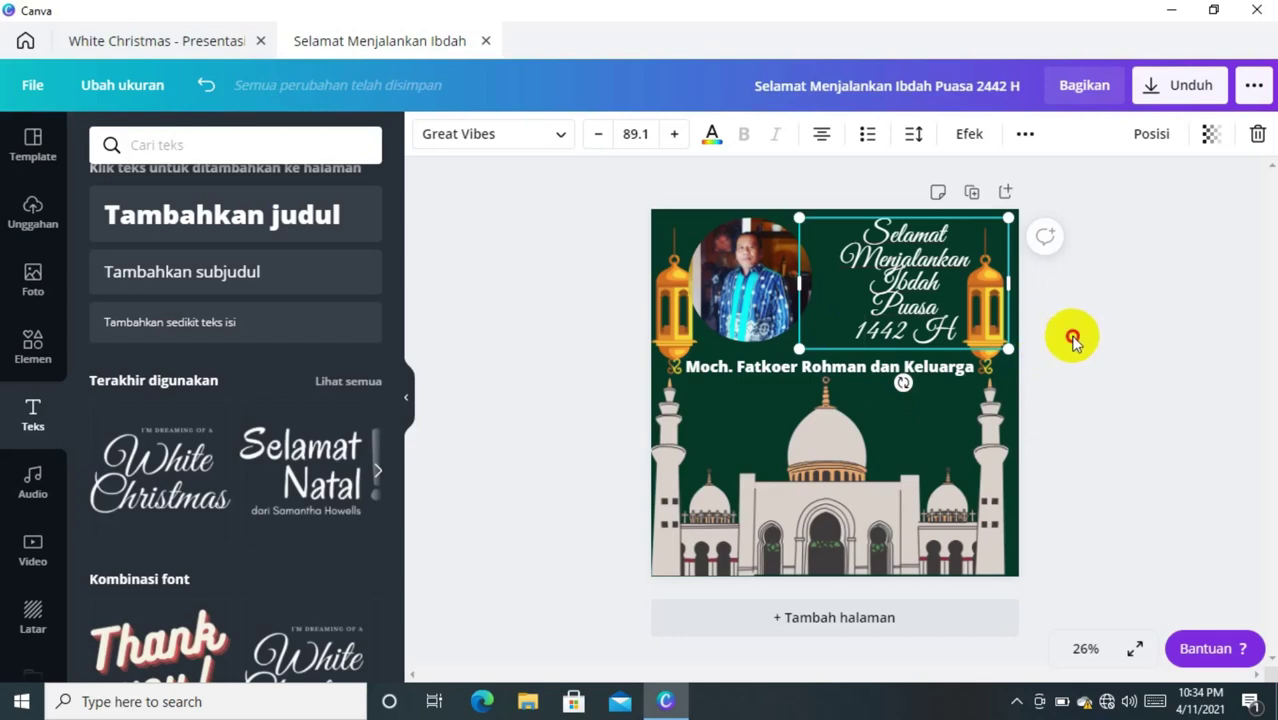
left_click(1068, 340)
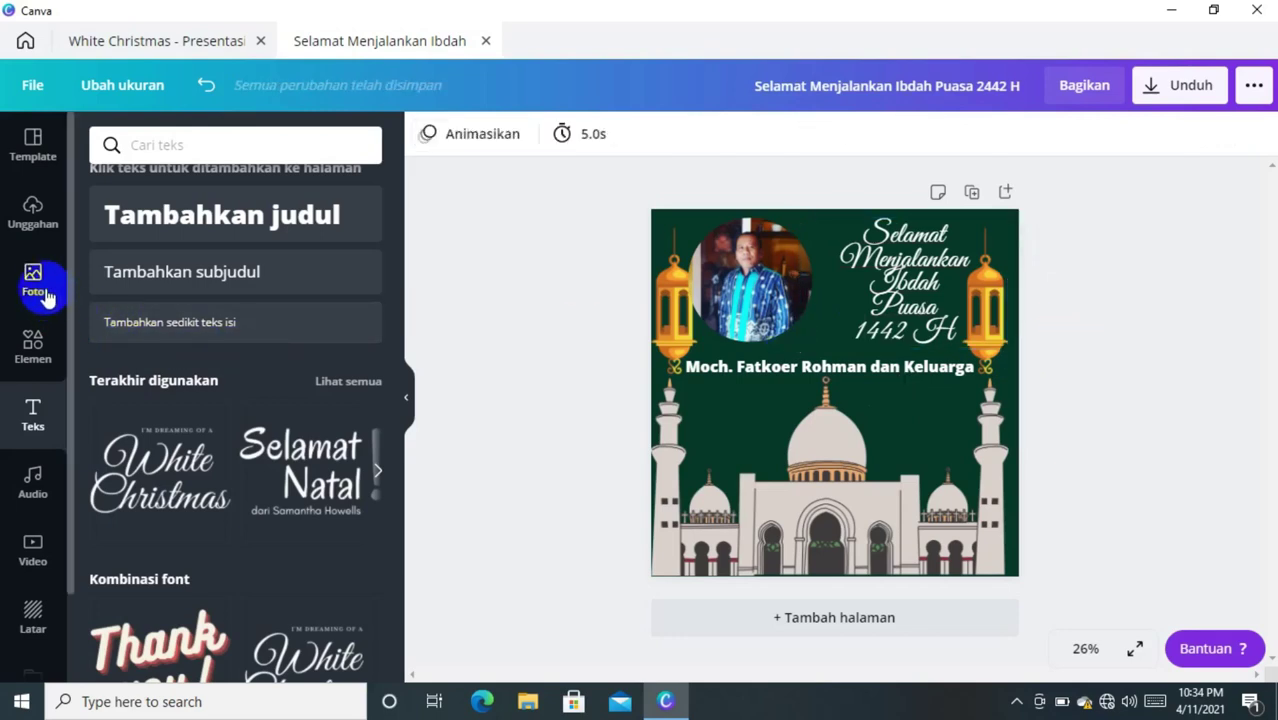
- Add the diamond pattern from a 'pola' element search and stretch it to cover the whole page
left_click(33, 345)
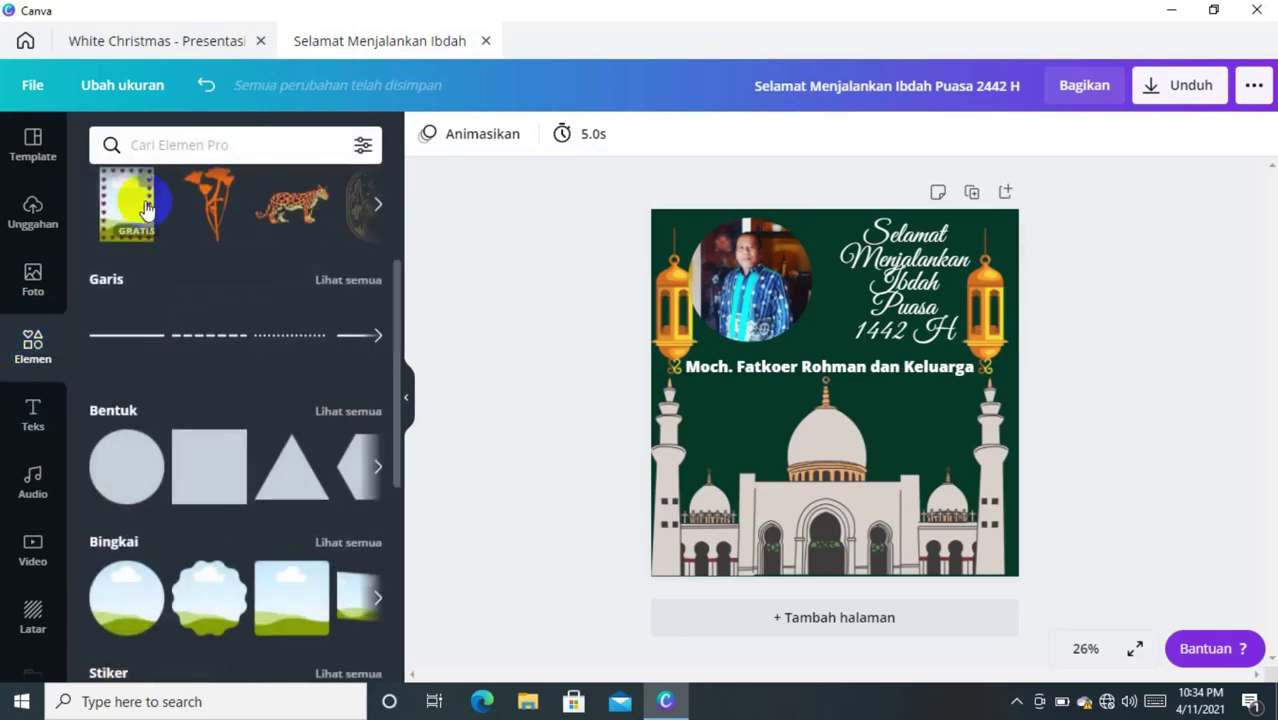
left_click(168, 147)
type("pola")
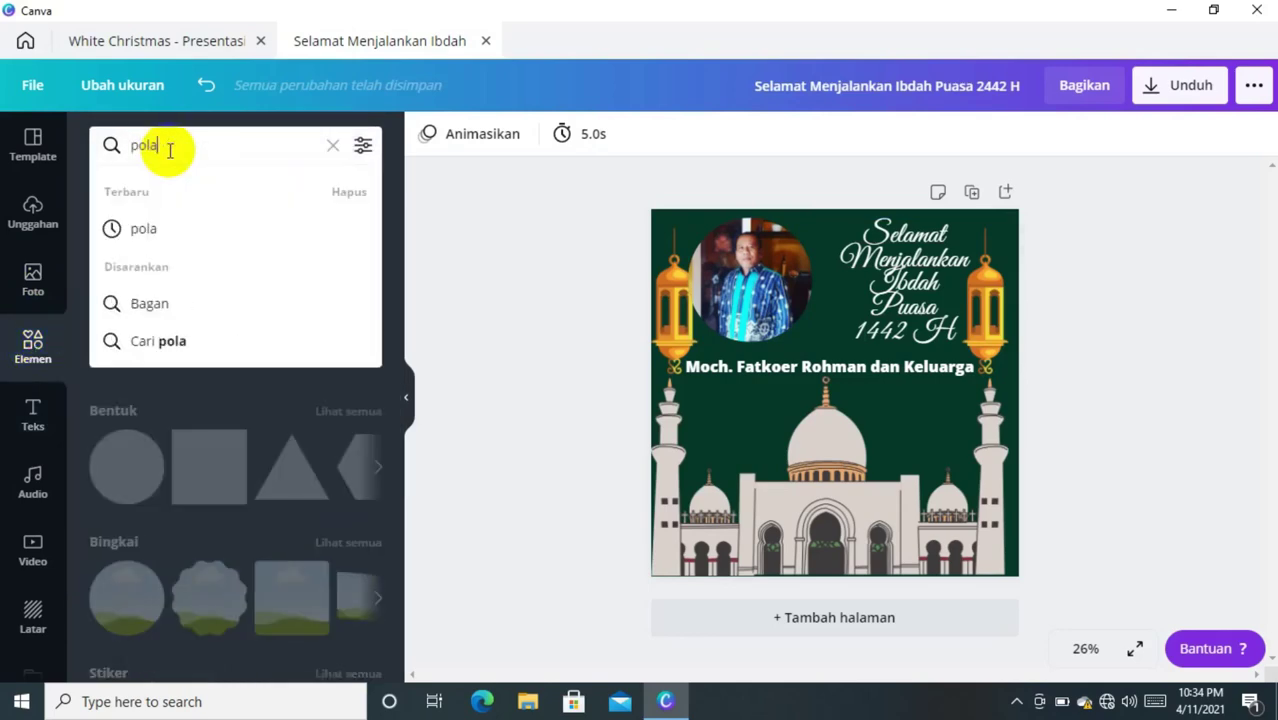
key("Return")
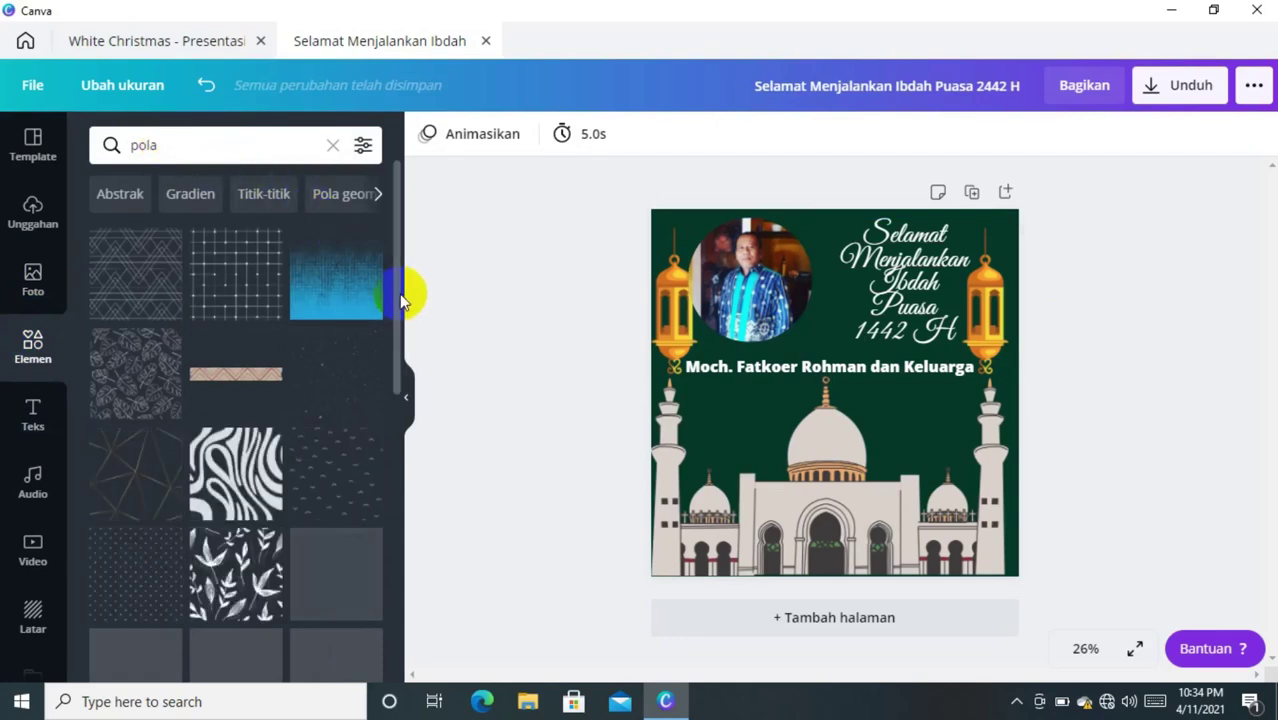
left_click_drag(398, 347, 412, 509)
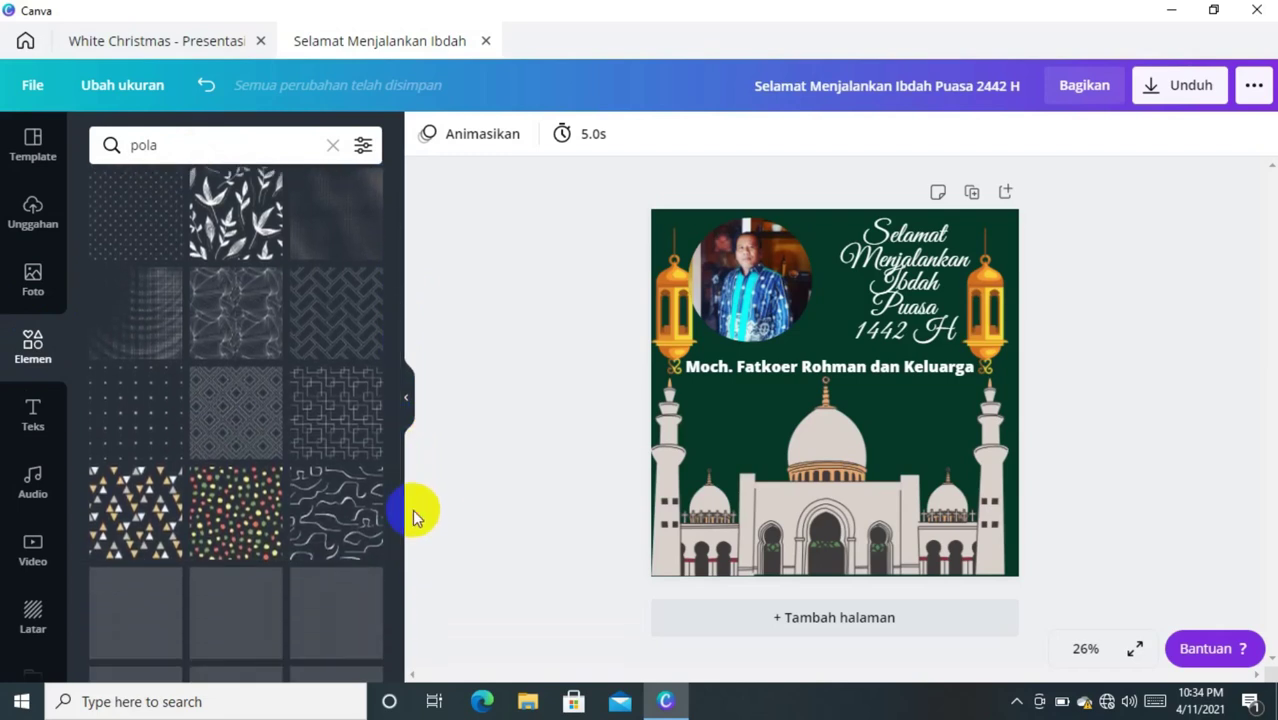
left_click(250, 422)
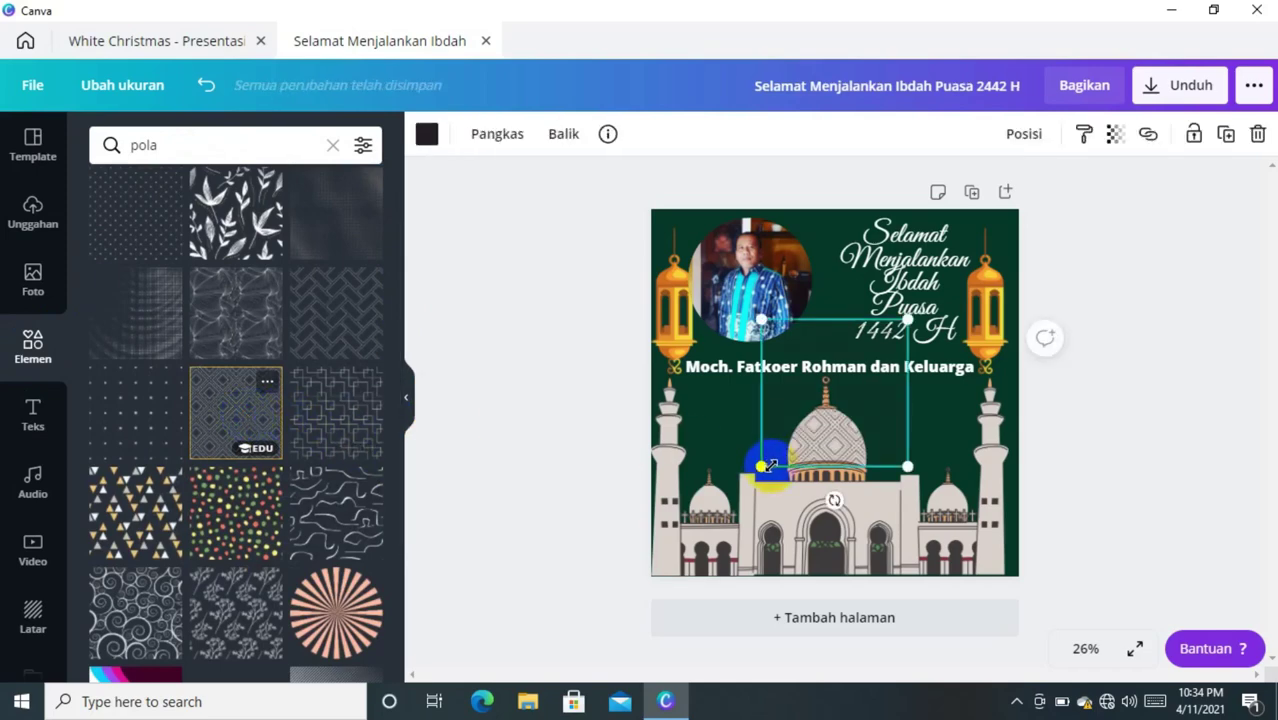
left_click_drag(765, 467, 651, 575)
left_click_drag(906, 320, 1008, 218)
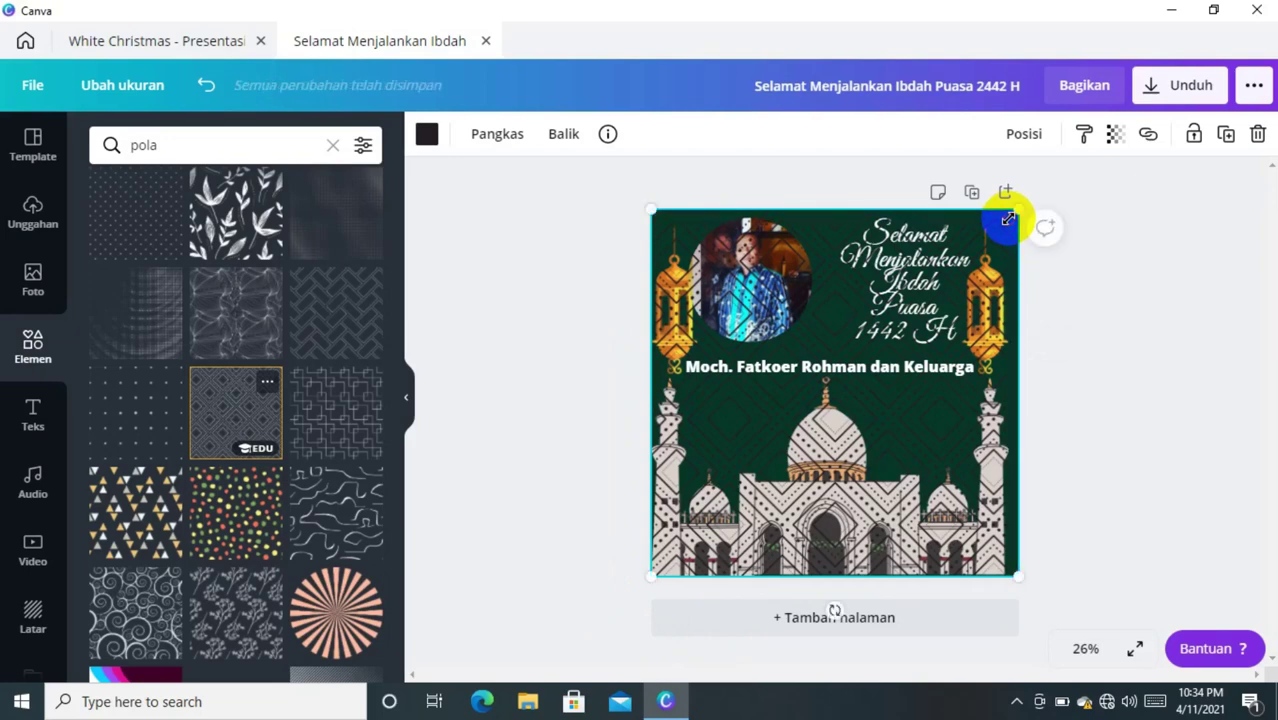
- Send the diamond pattern to the back with Posisi > Ke belakang
left_click(1024, 134)
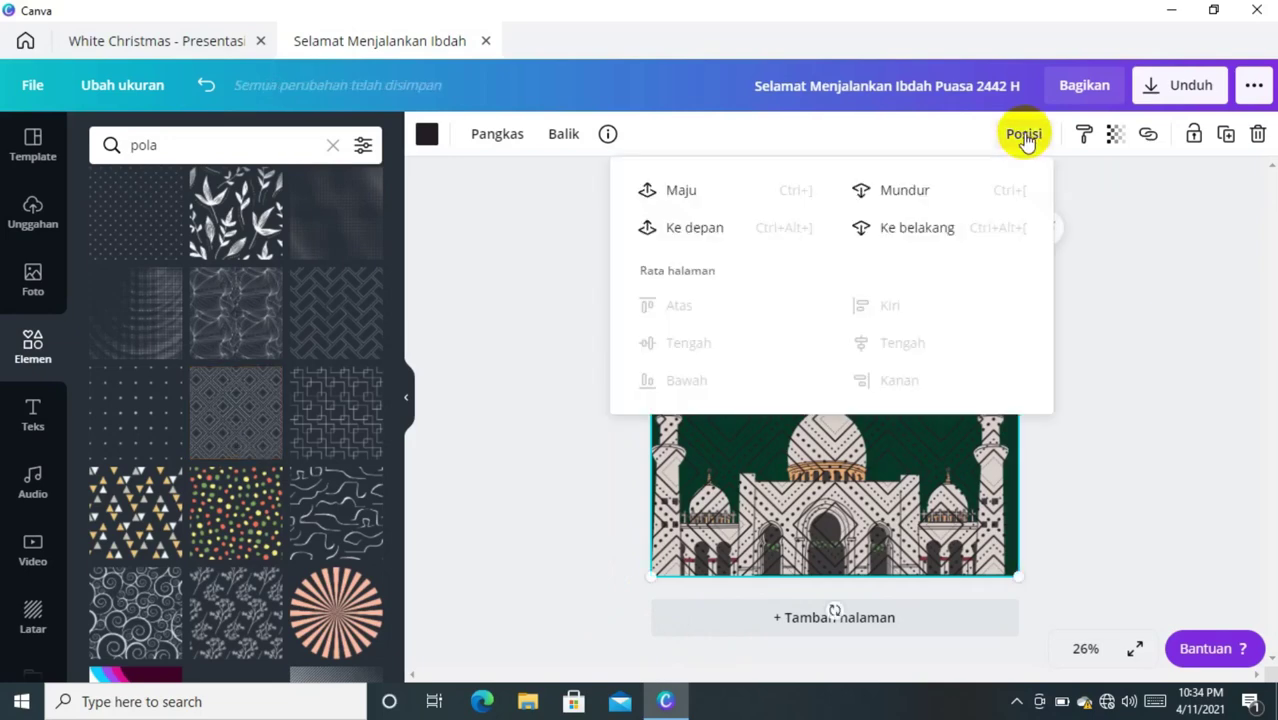
left_click(895, 227)
left_click(1202, 320)
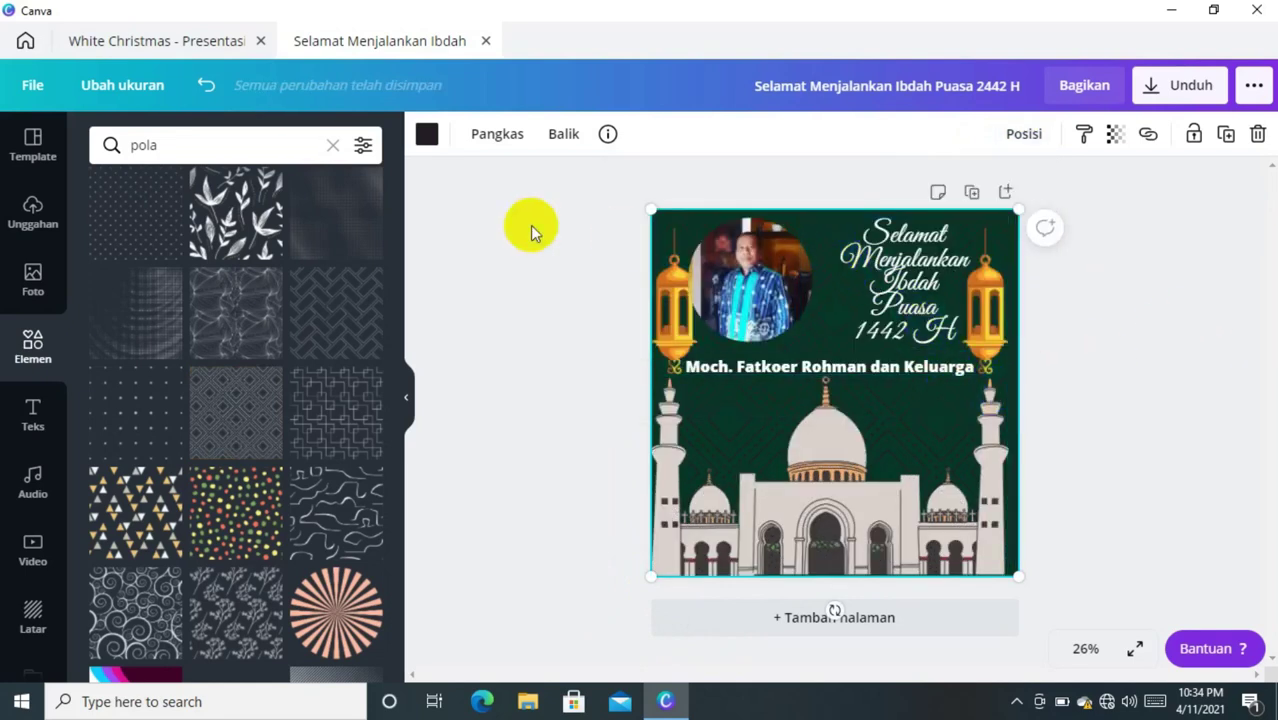
- Recolour the pattern dark grey from Warna Standar
left_click(427, 138)
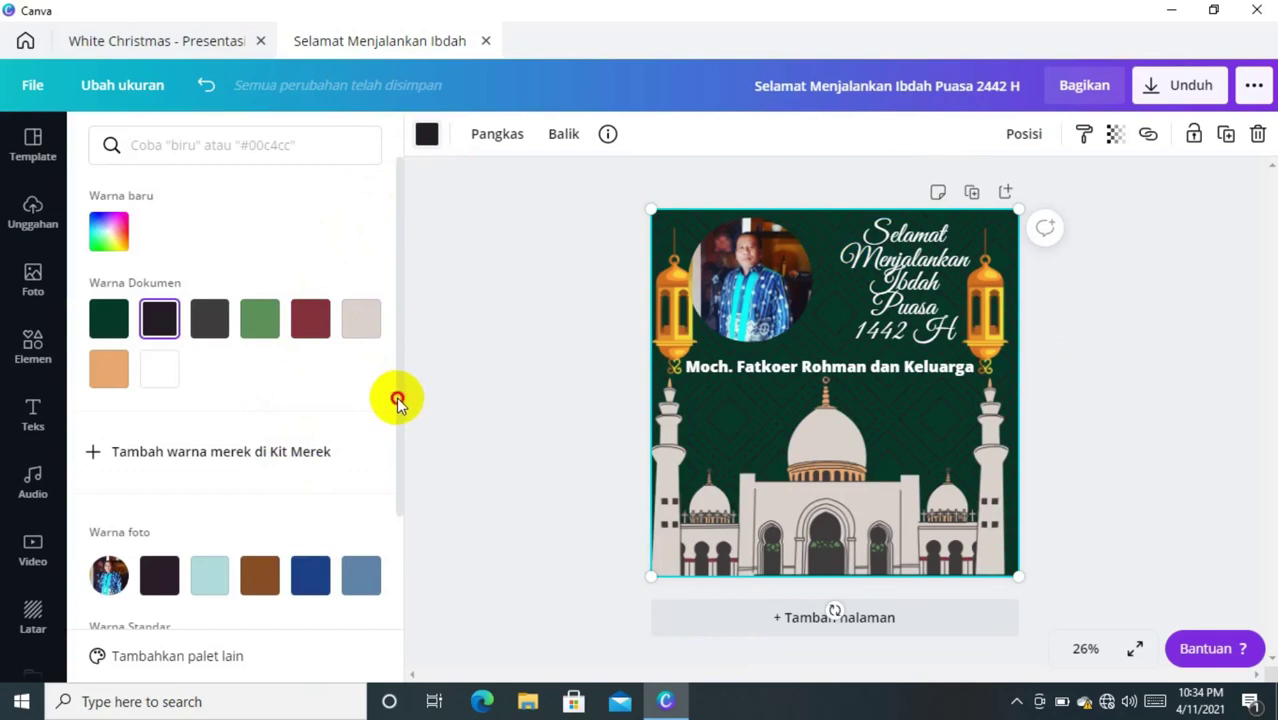
left_click_drag(397, 400, 397, 508)
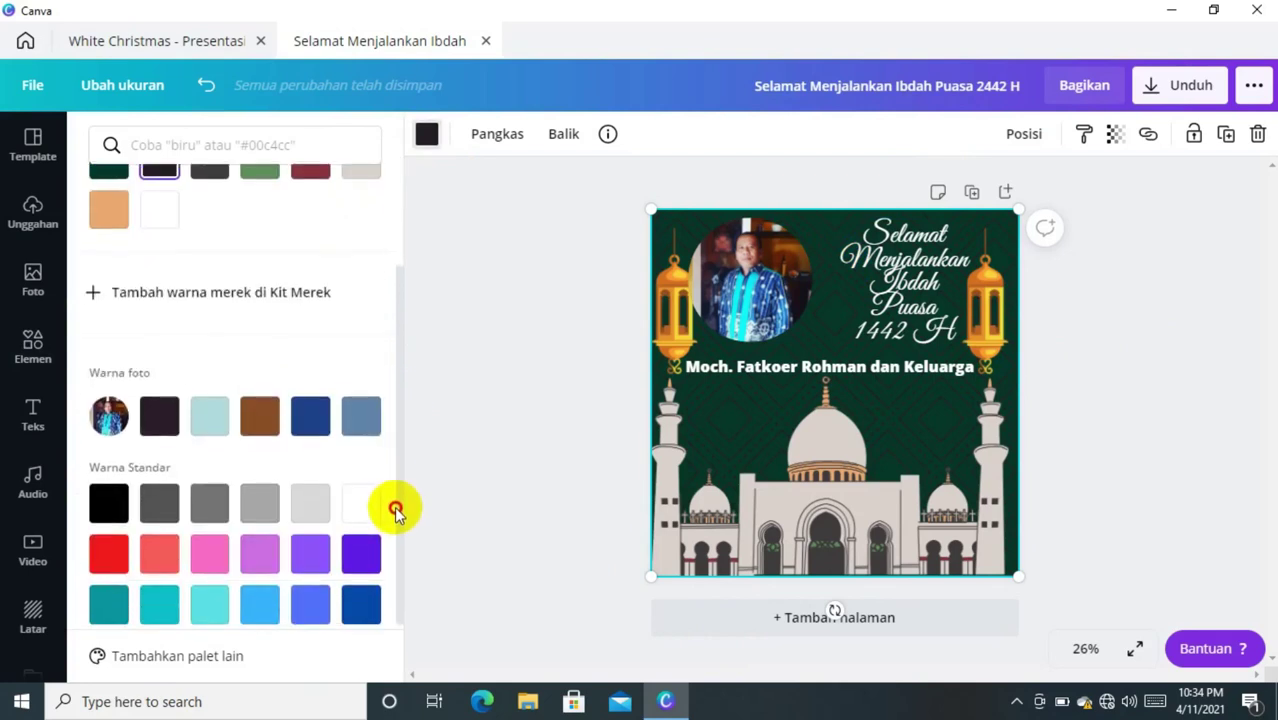
left_click(221, 509)
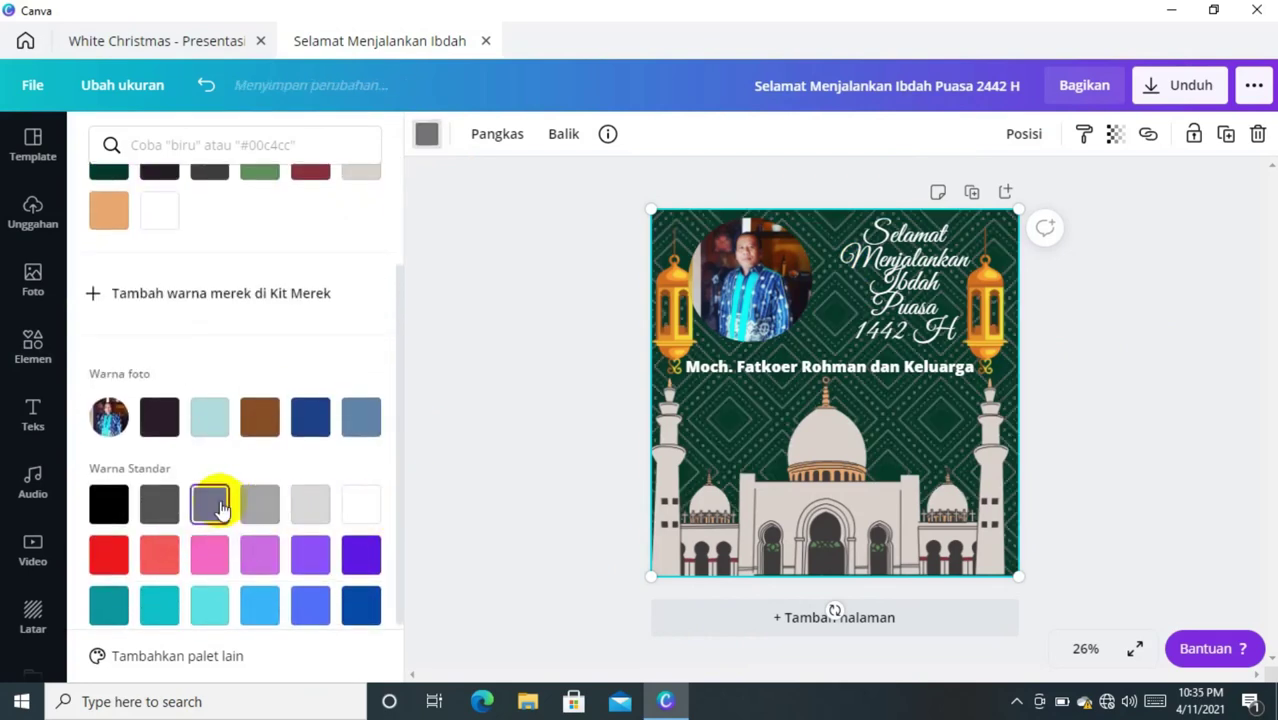
left_click(157, 508)
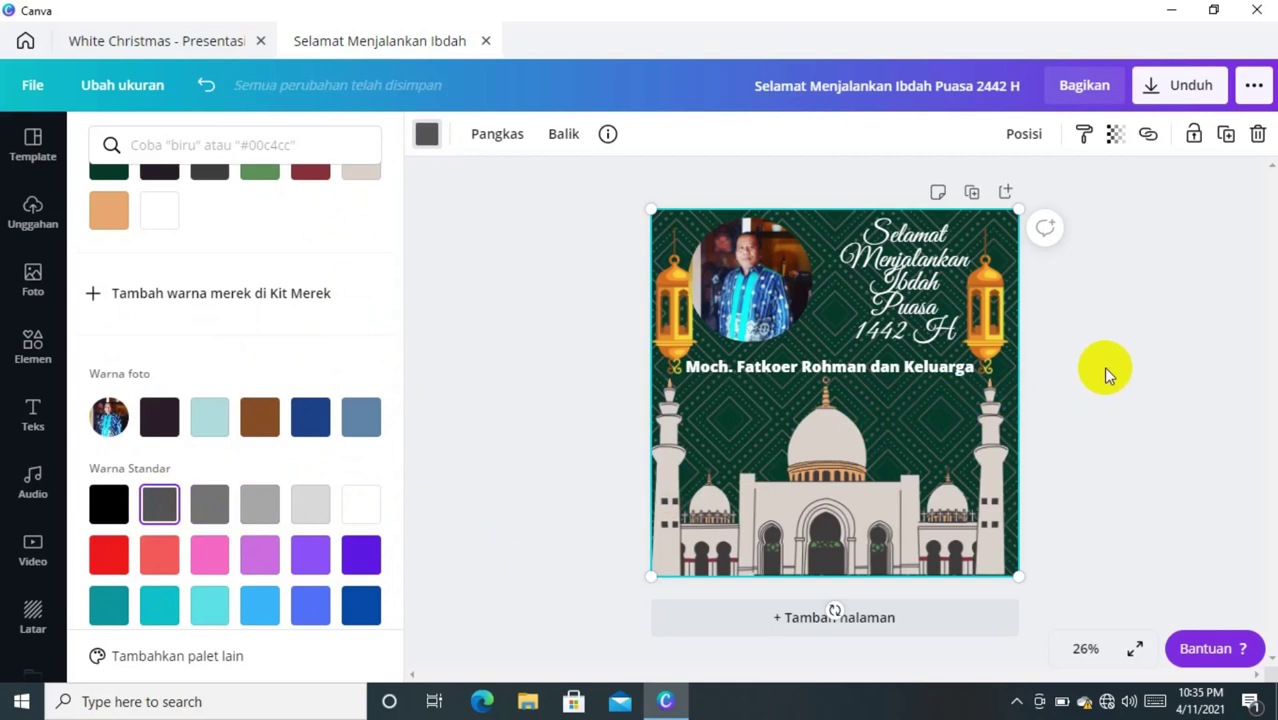
key("Escape")
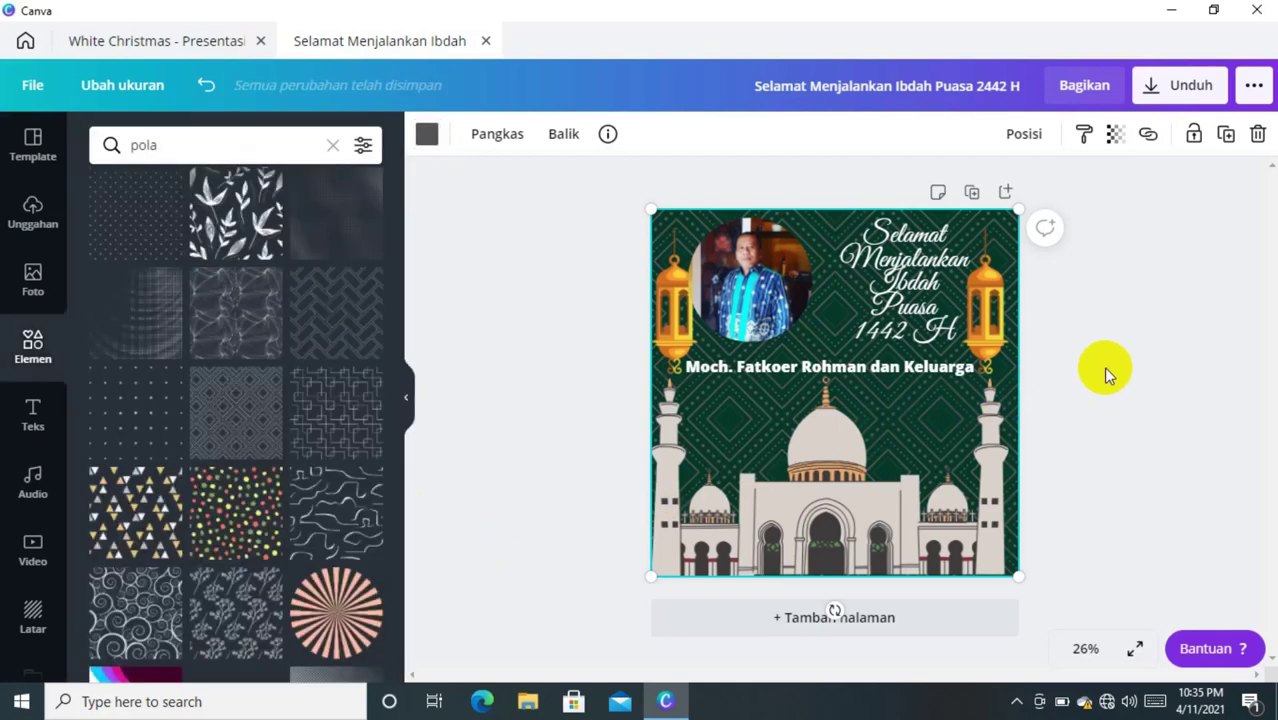